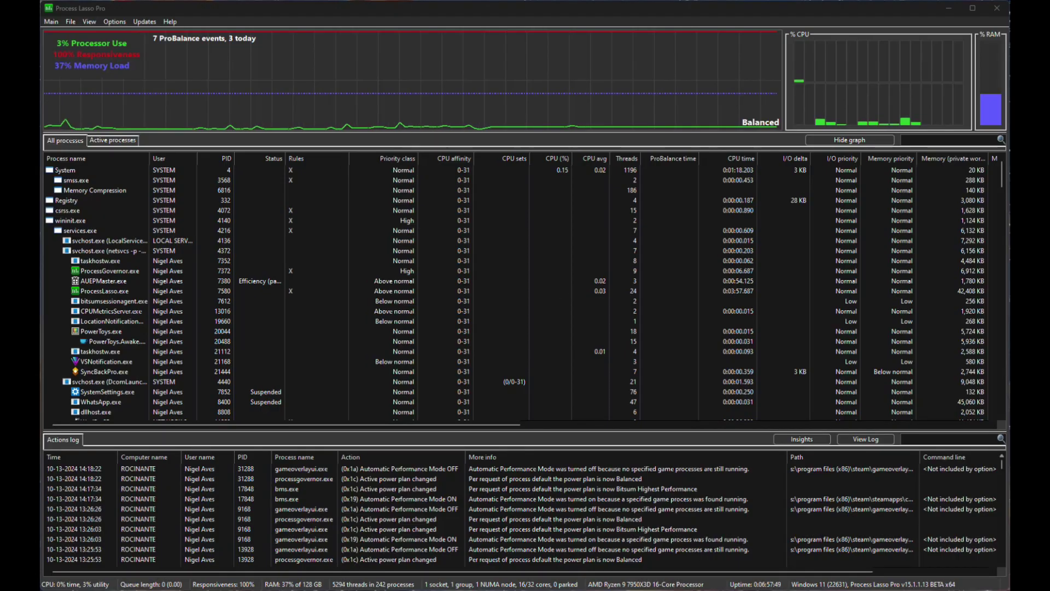
click(52, 21)
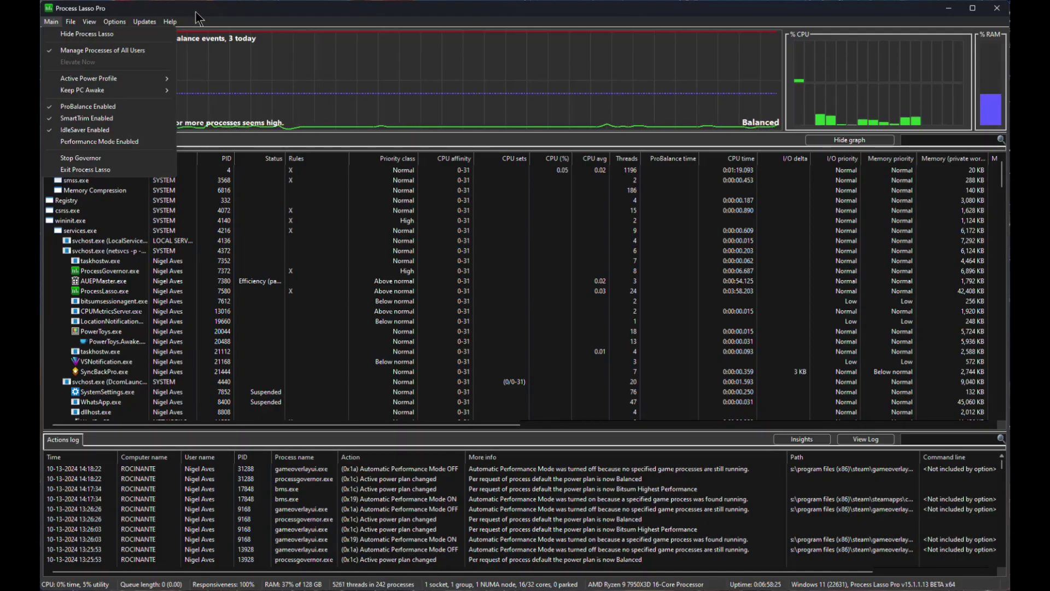
Show the Options > Power > Performance Mode submenu with its process list and power profile entries.
mouse_move(113, 22)
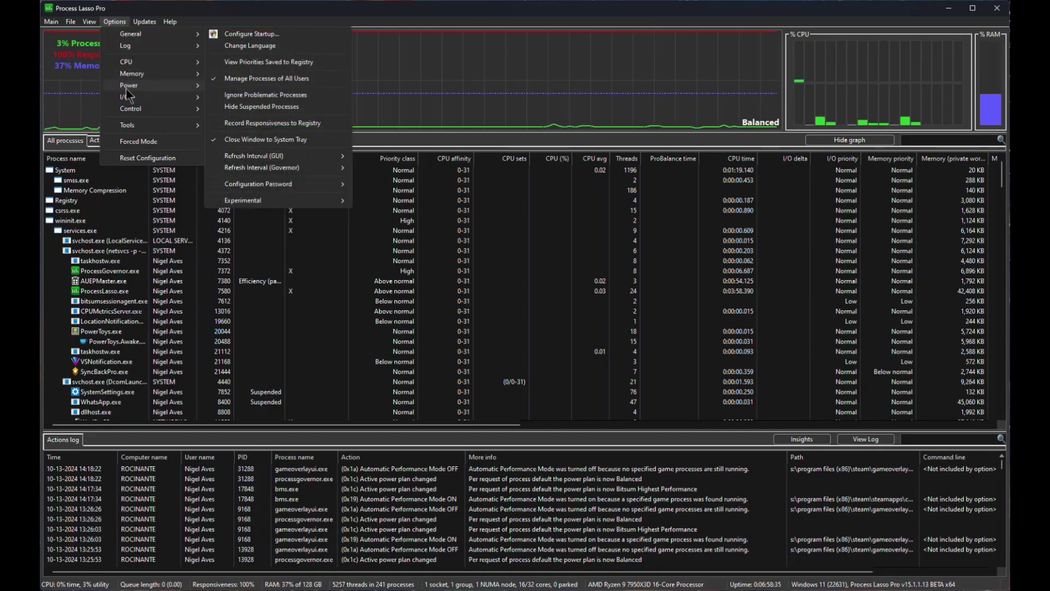
mouse_move(131, 85)
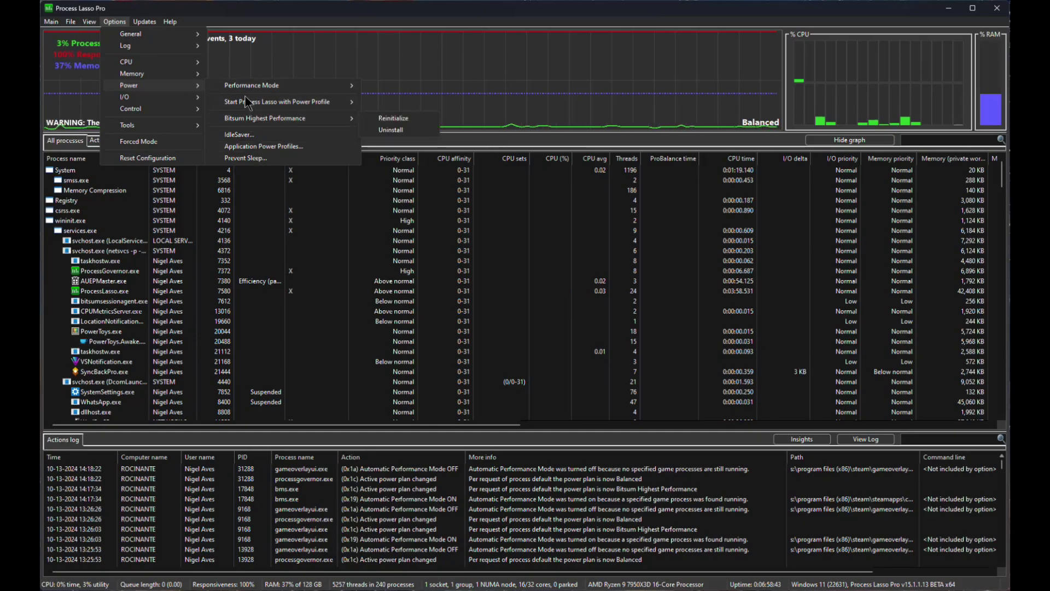
mouse_move(248, 89)
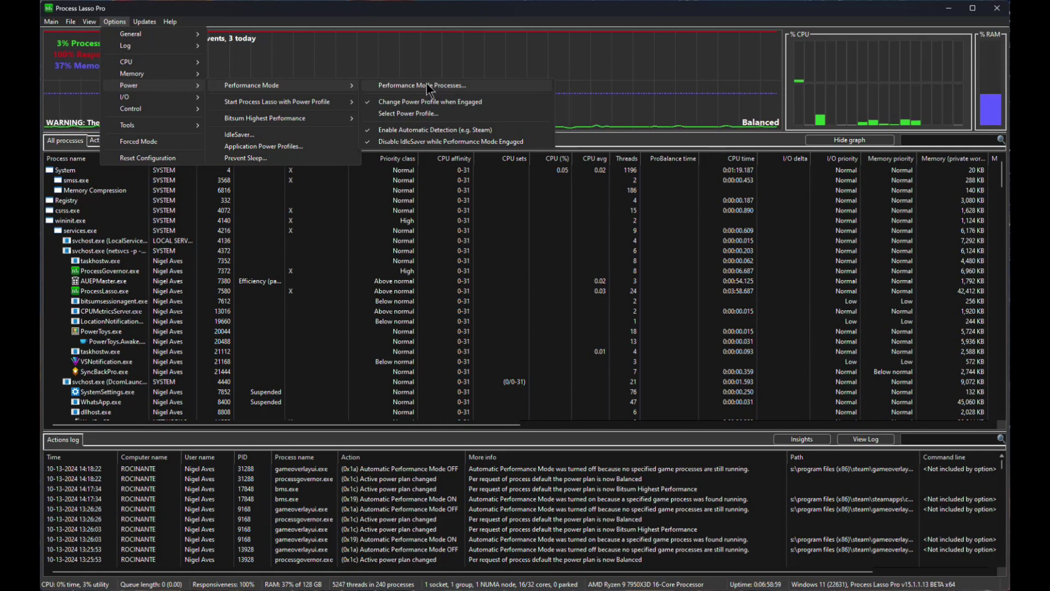
Confirm Bitsum Highest Performance as the Performance Mode power profile and reopen the Performance Mode menu.
click(405, 113)
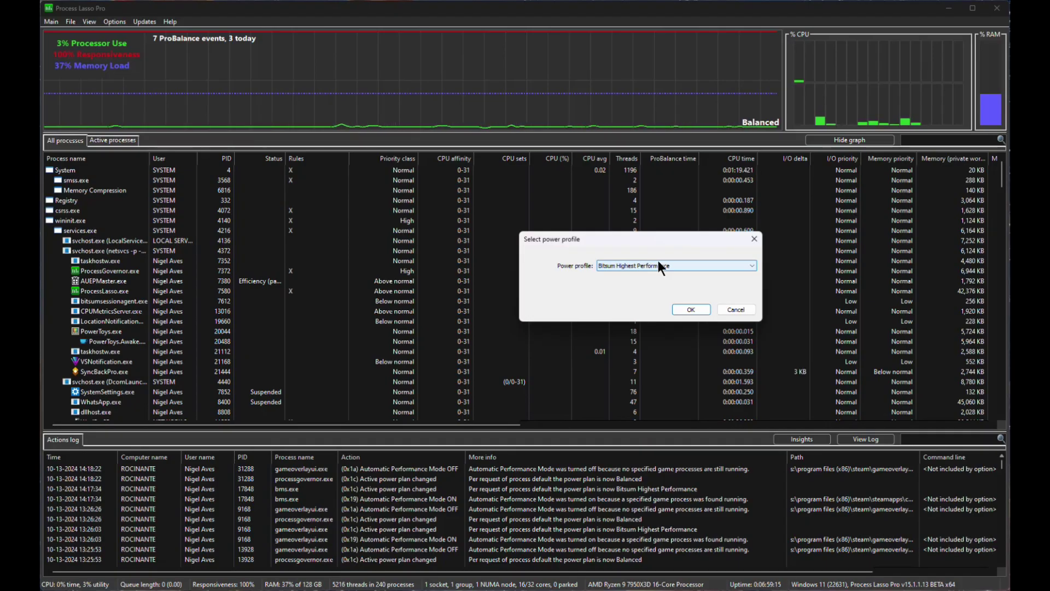
click(692, 310)
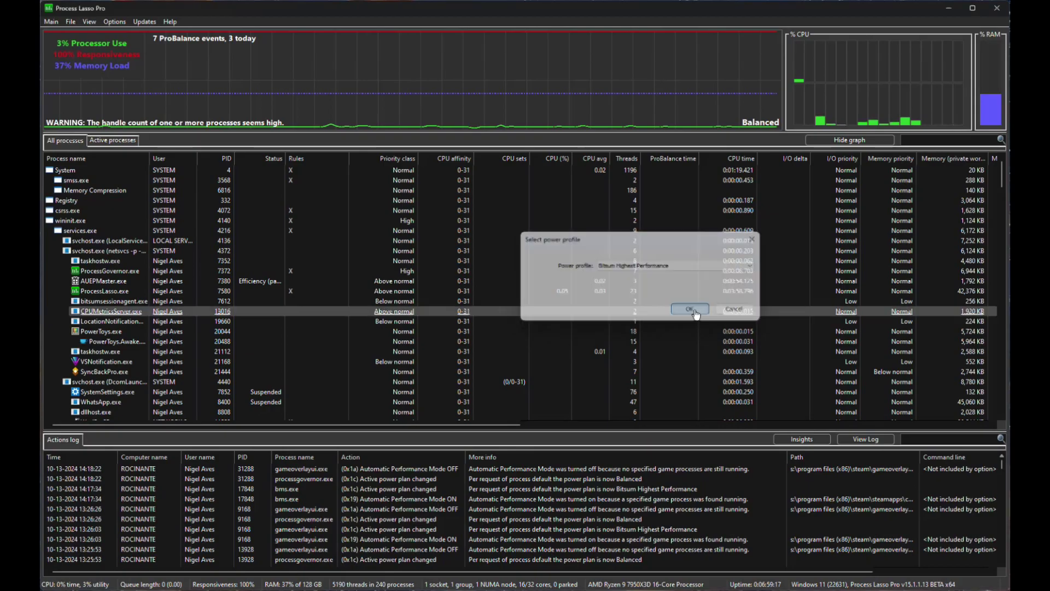
click(118, 23)
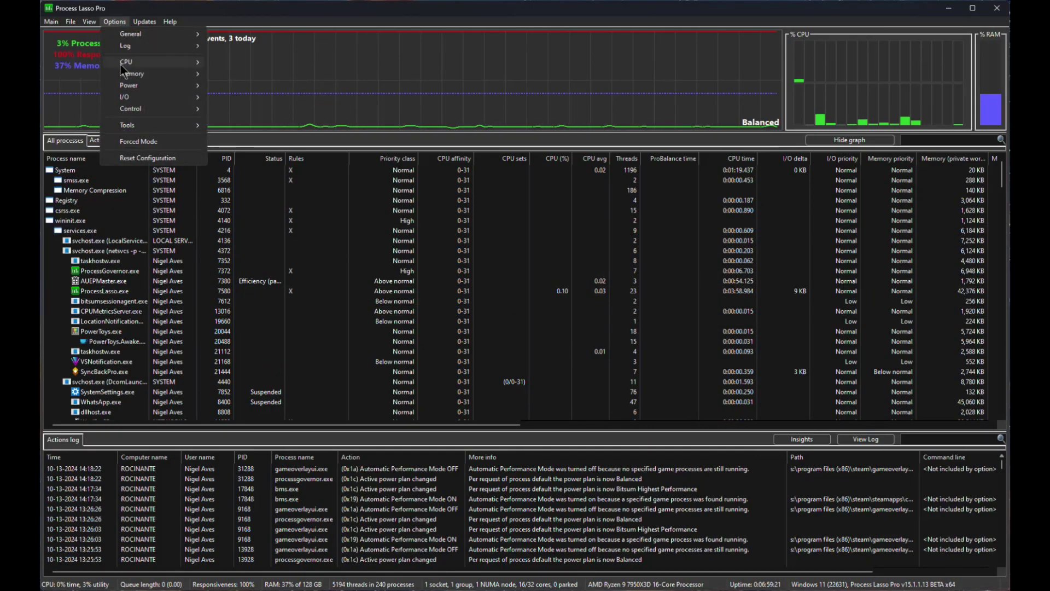
mouse_move(292, 84)
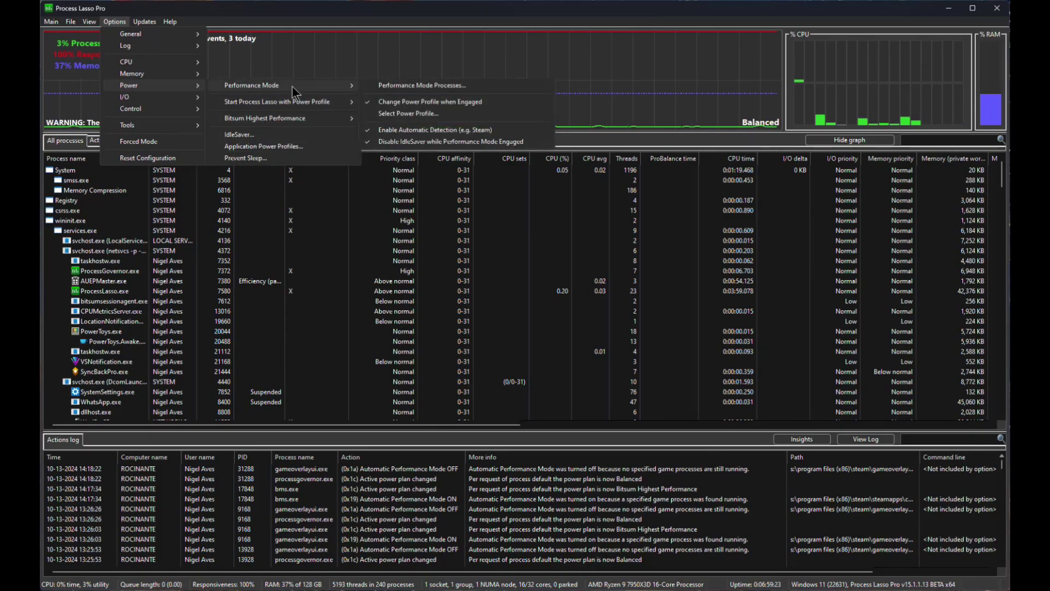
Delete the s:\program files (x86)\steam\steamapps\* entry from the Performance Mode Processes list.
click(445, 84)
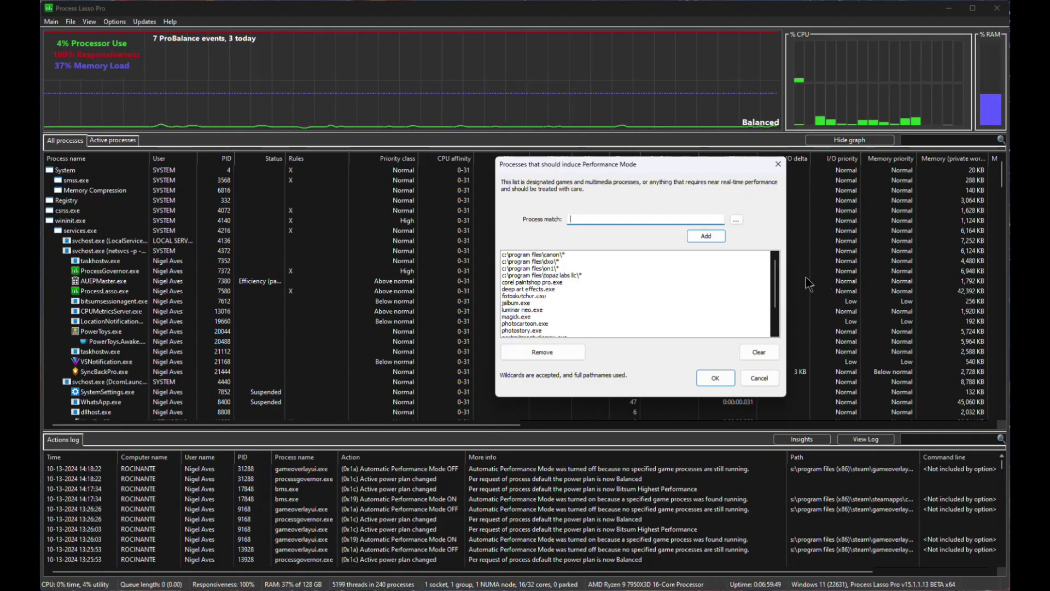
drag(776, 267, 777, 313)
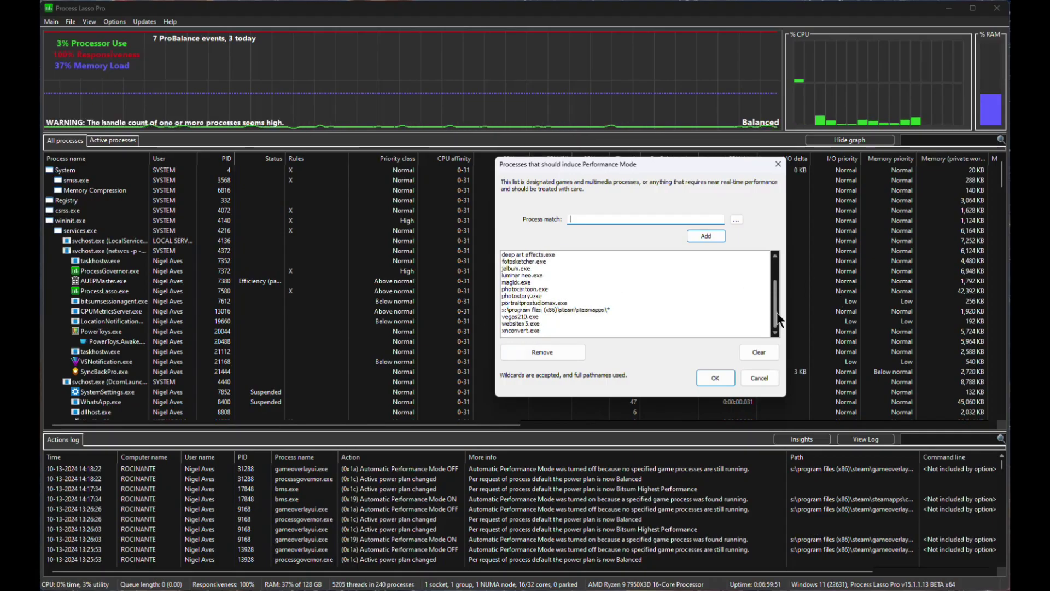
click(571, 310)
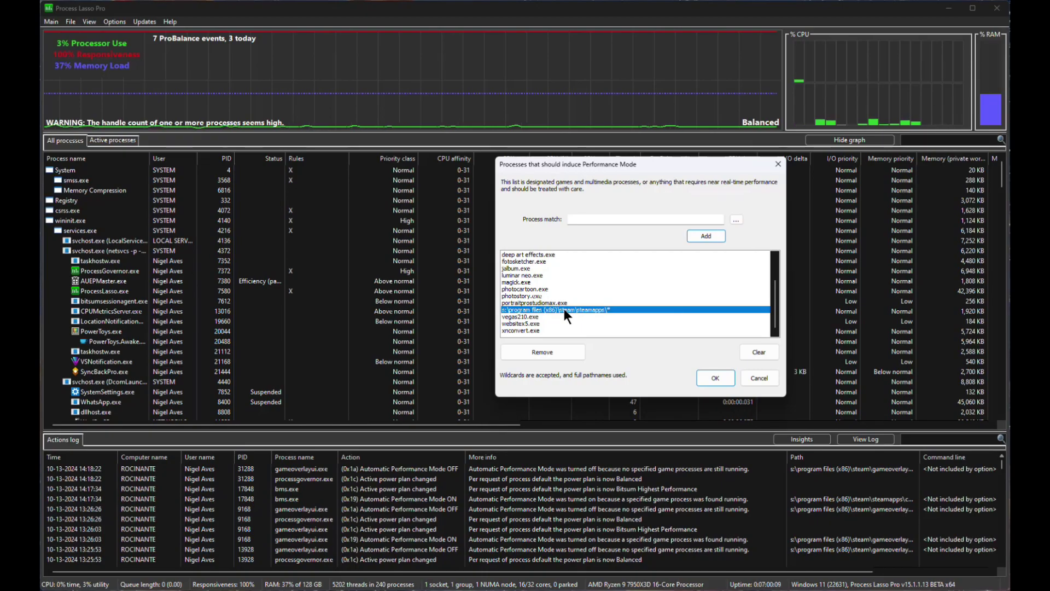
click(542, 350)
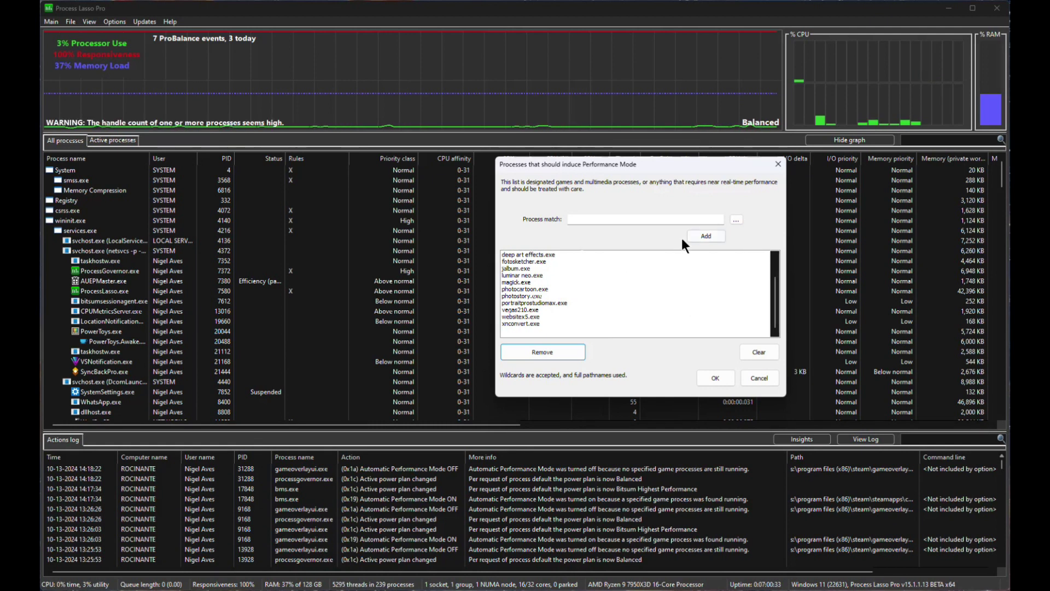
Browse the program picker to S:\Program Files (x86)\Steam\steamapps on the Steam (S:) drive.
click(737, 219)
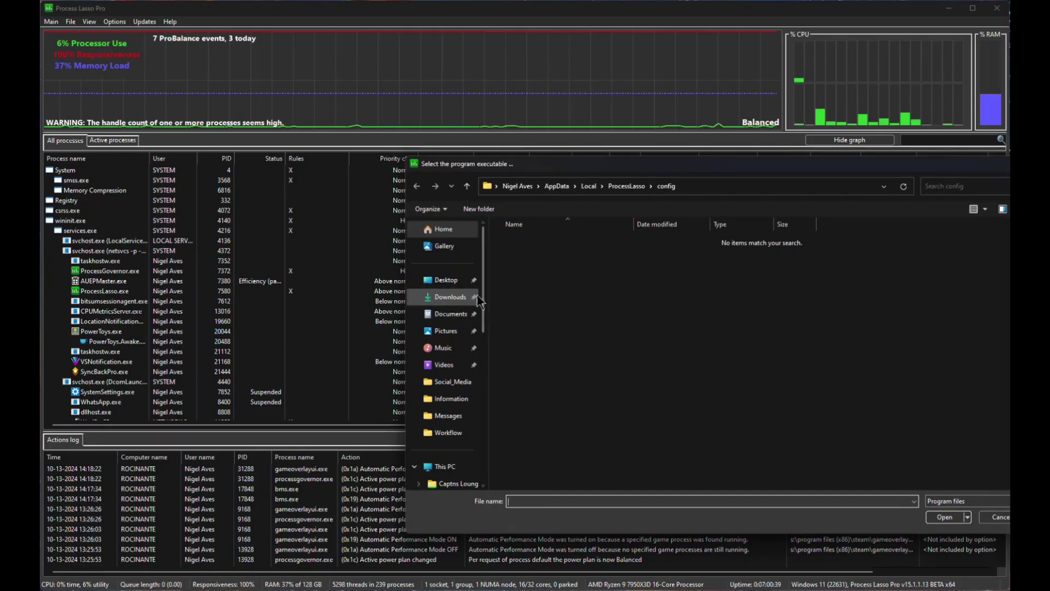
drag(484, 251, 487, 409)
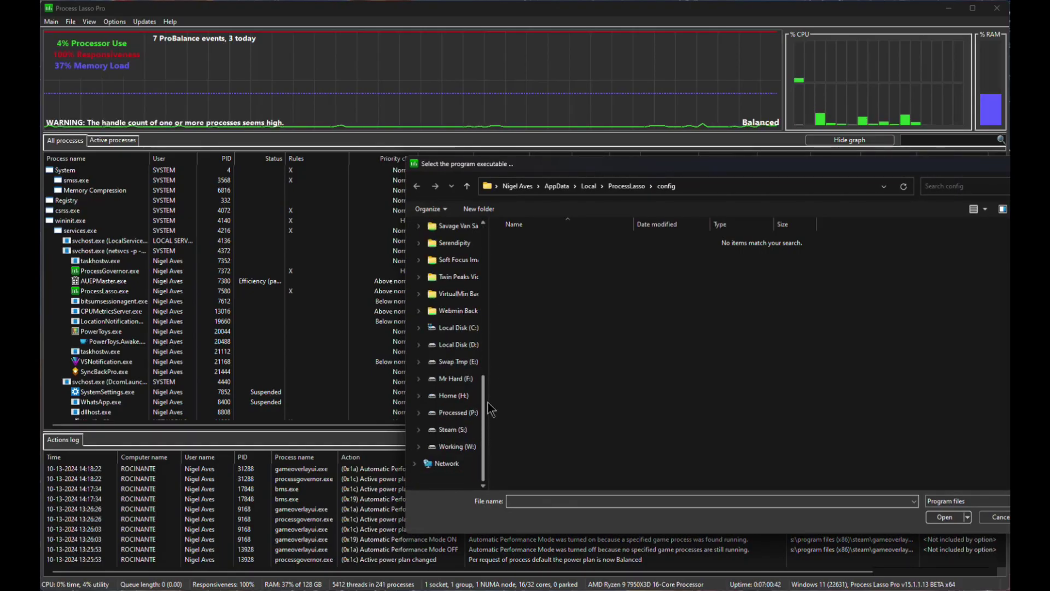
click(452, 430)
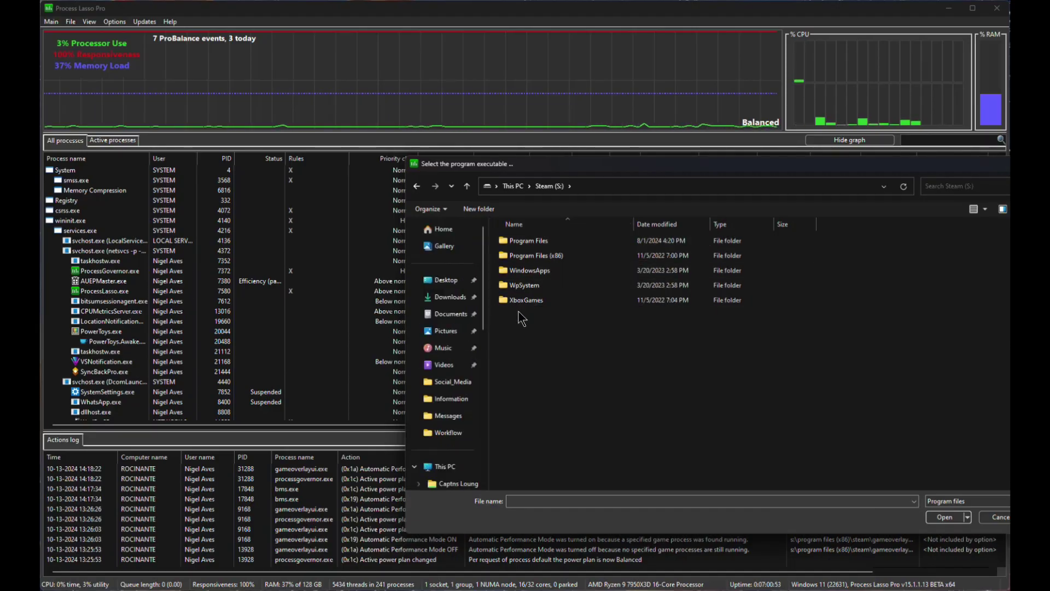
double_click(527, 256)
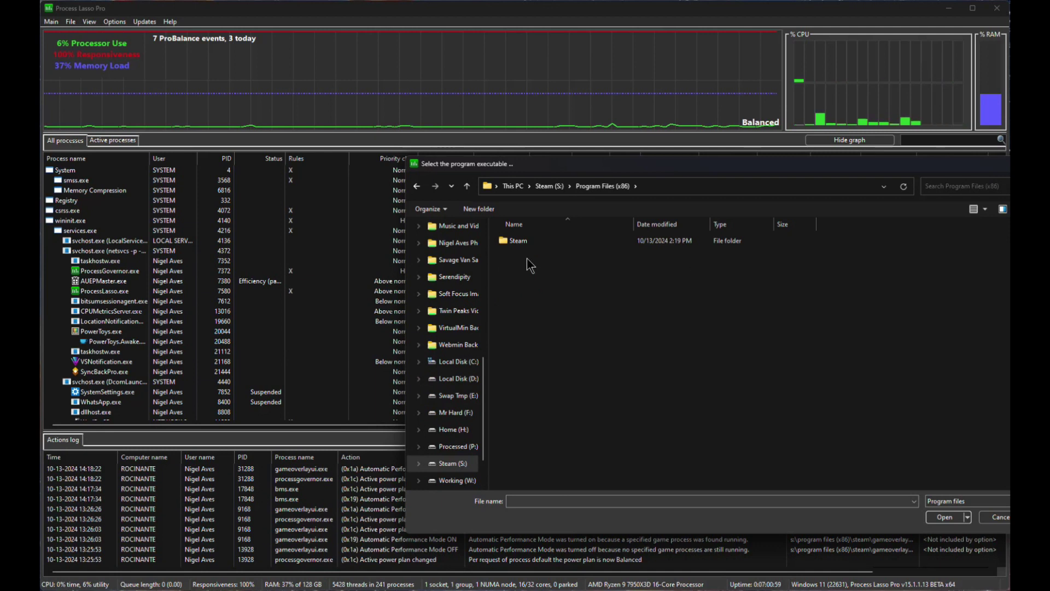
double_click(504, 242)
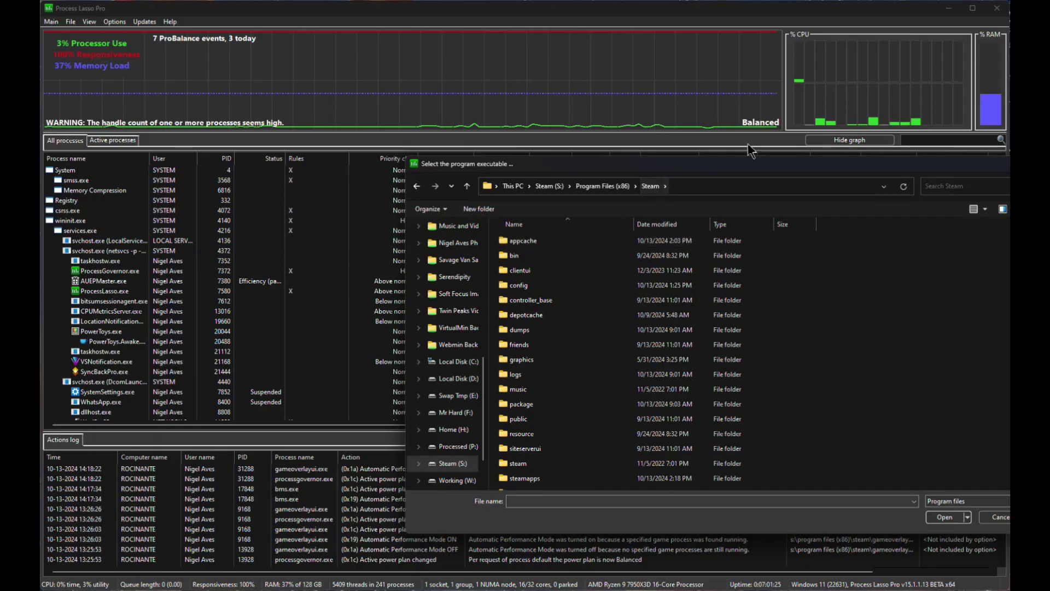
drag(770, 169, 678, 155)
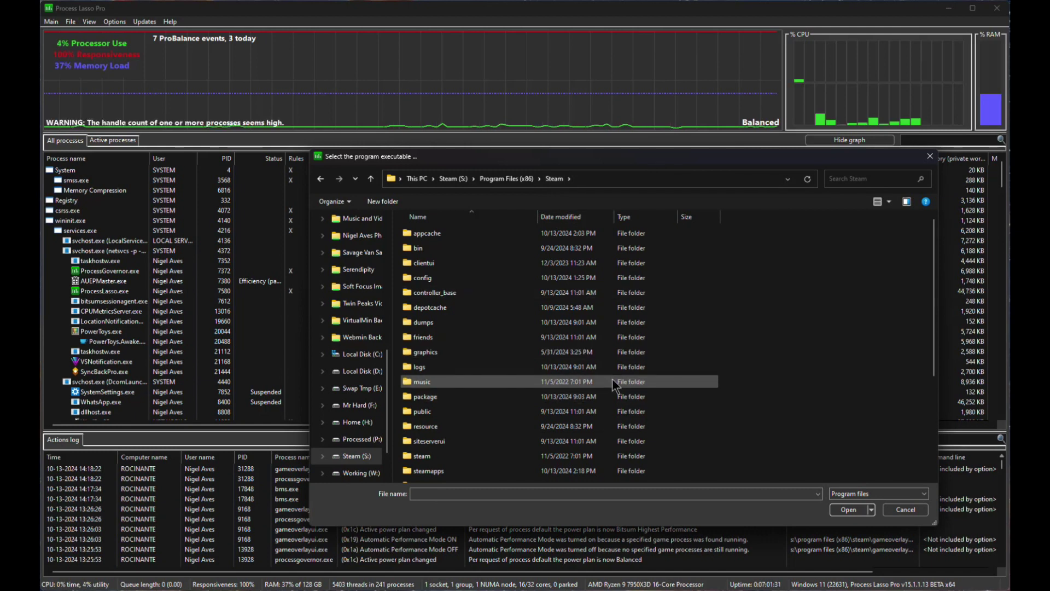
double_click(412, 472)
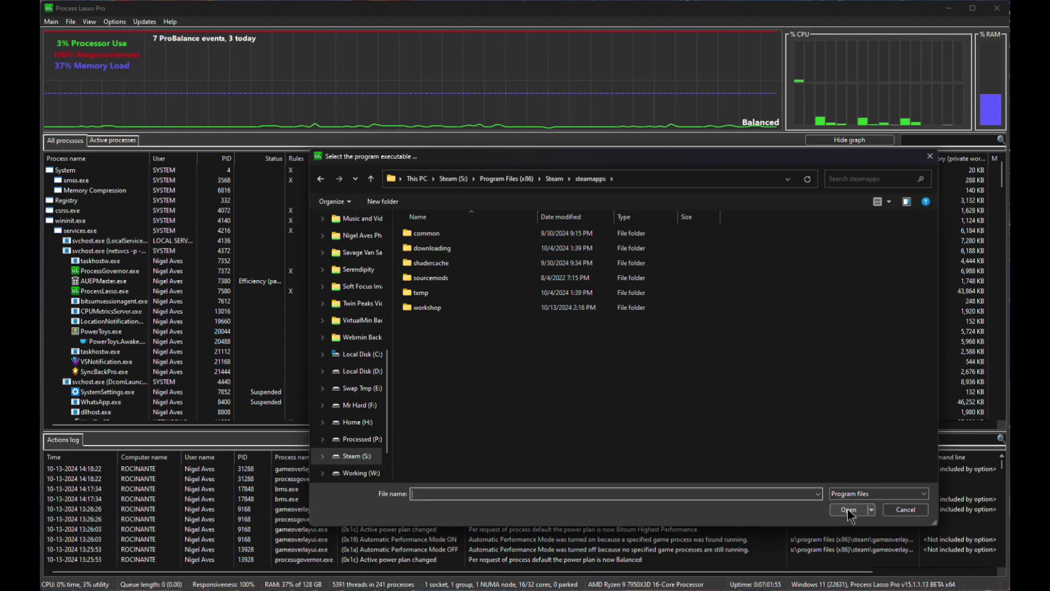
Add S:\Program Files (x86)\Steam\steamapps\* to the list using the copied folder path plus *.
click(631, 180)
key(ctrl+c)
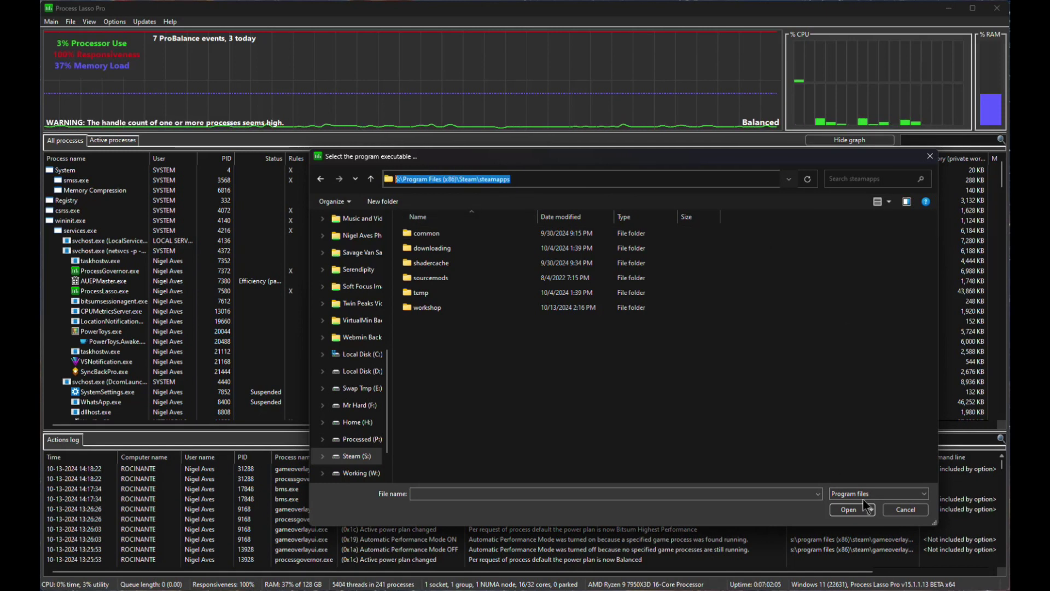
click(910, 511)
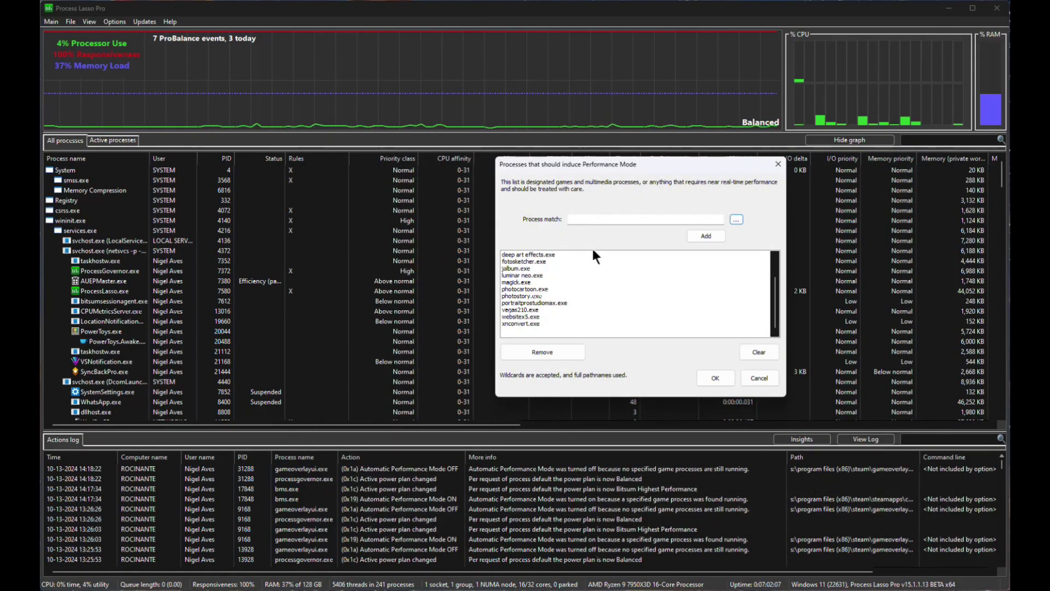
click(575, 219)
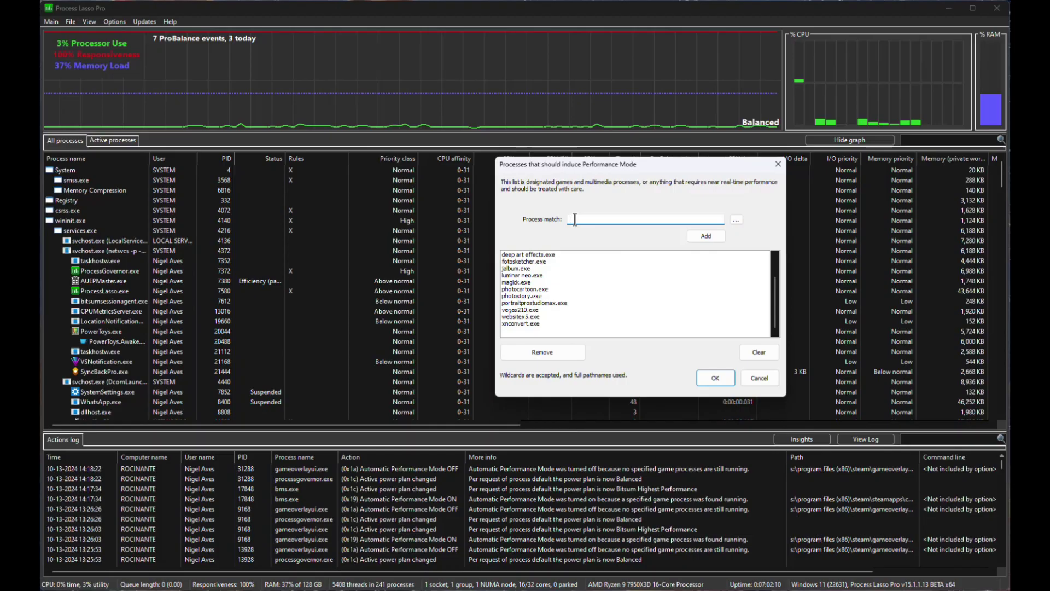
key(ctrl+v)
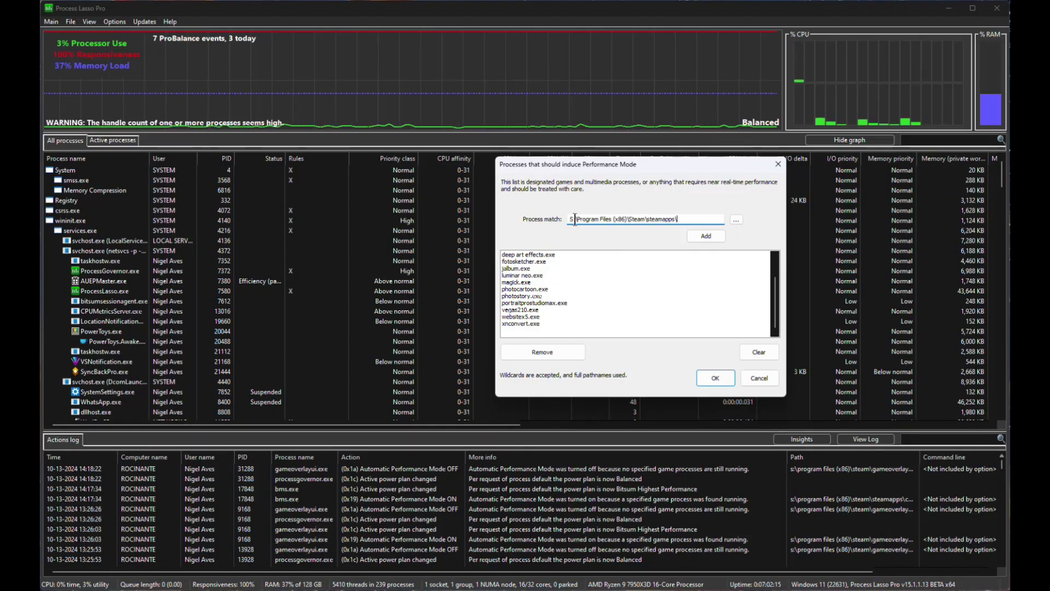
text(*)
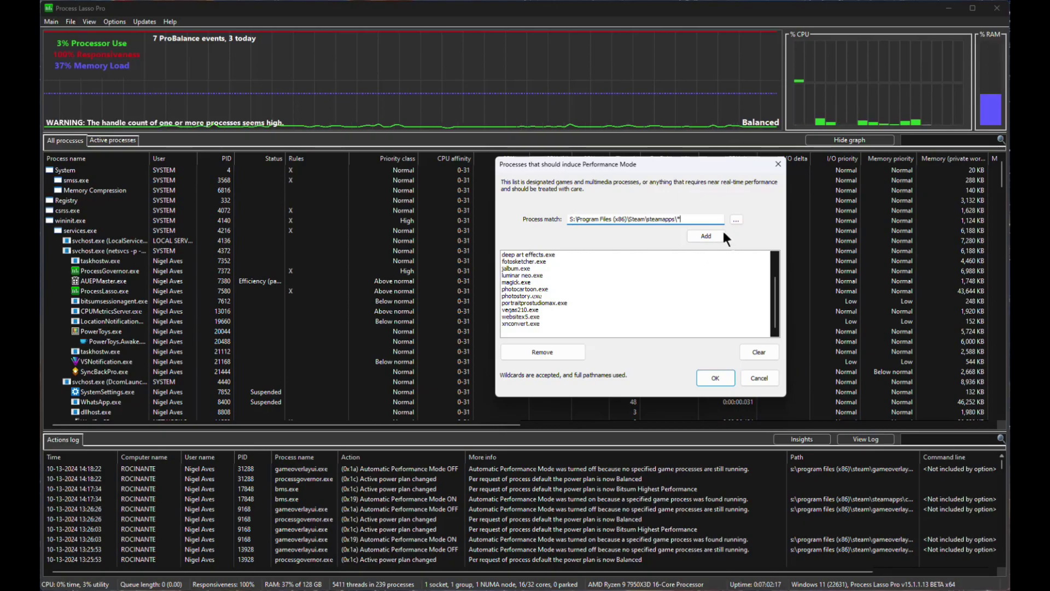
click(707, 231)
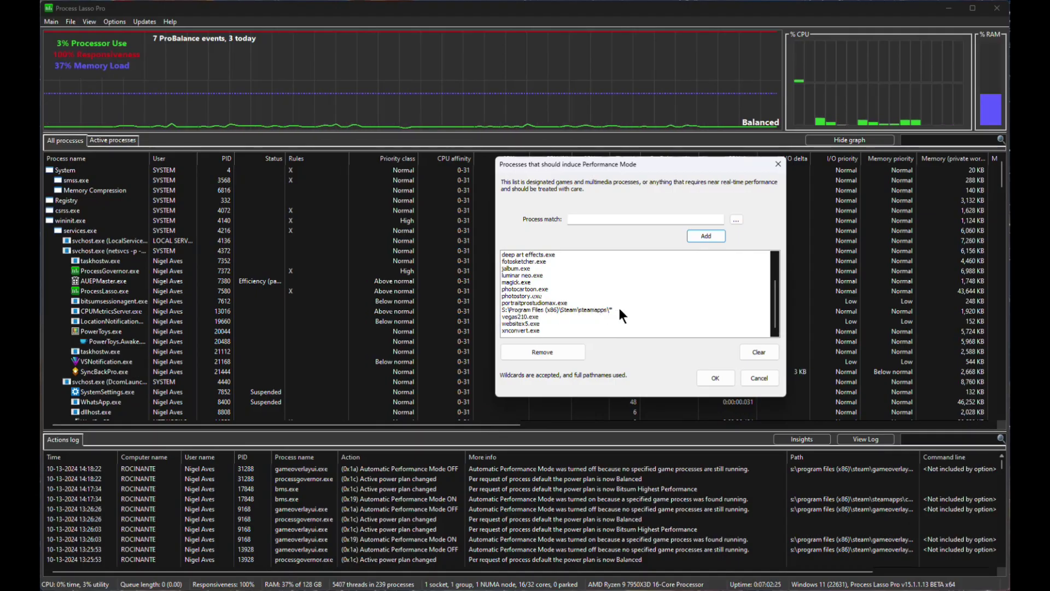
Save the updated Performance Mode process list with OK.
click(716, 376)
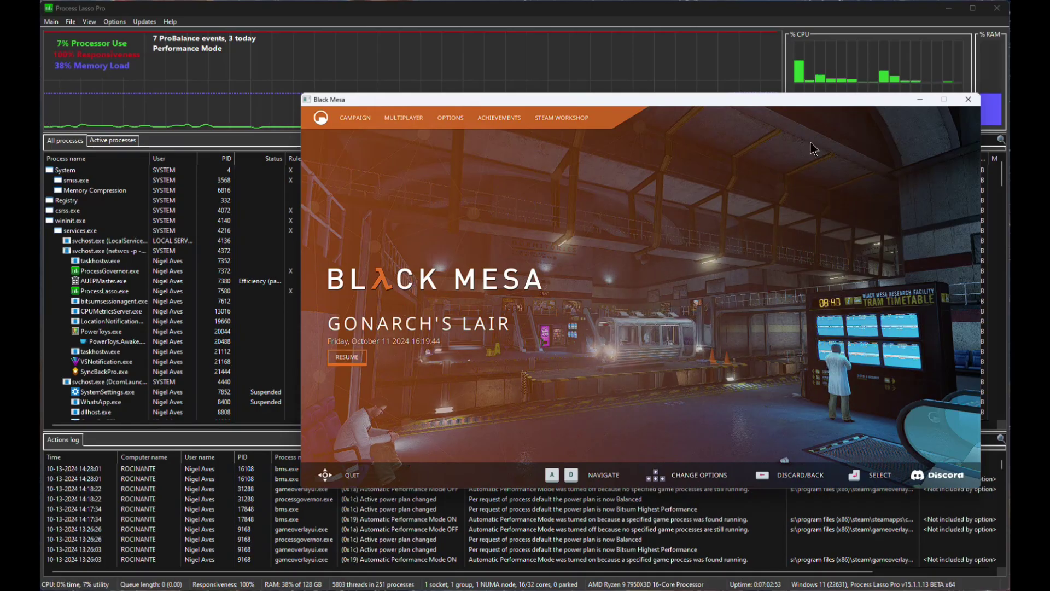
Quit Black Mesa from its main menu and confirm the quit.
drag(788, 101, 719, 42)
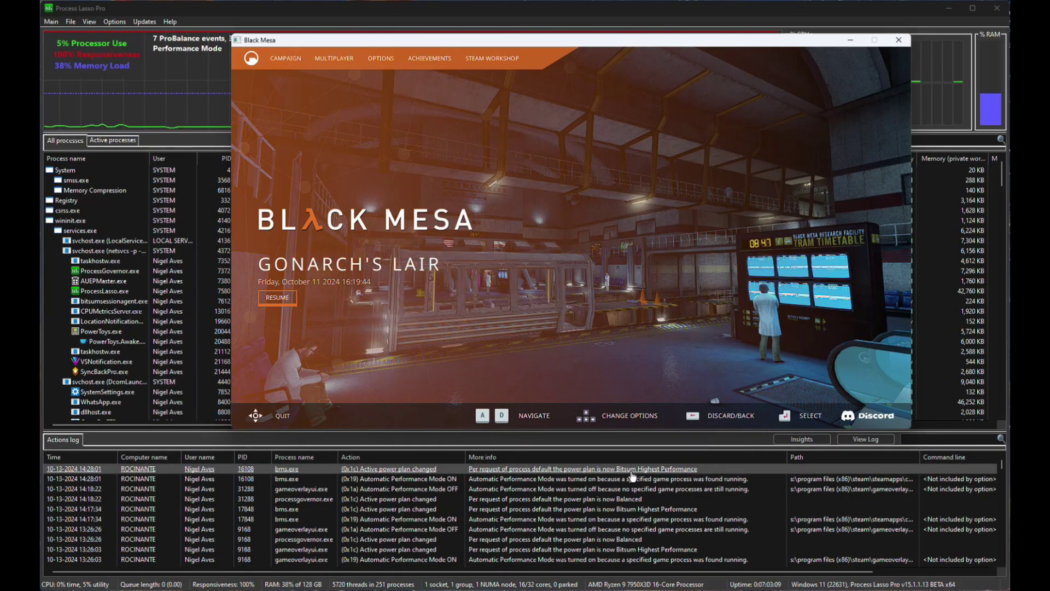
click(283, 417)
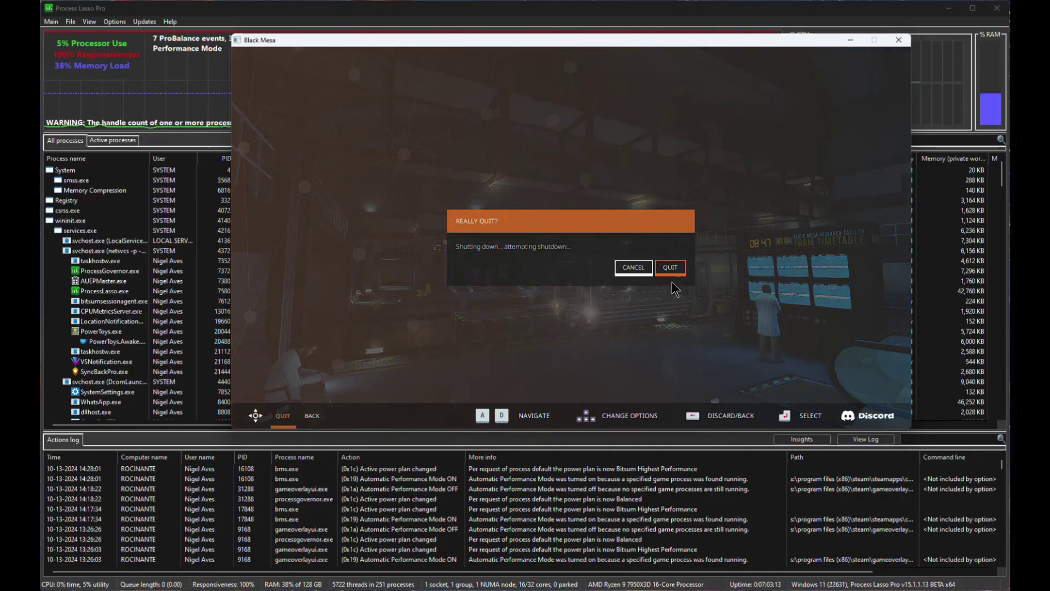
click(676, 268)
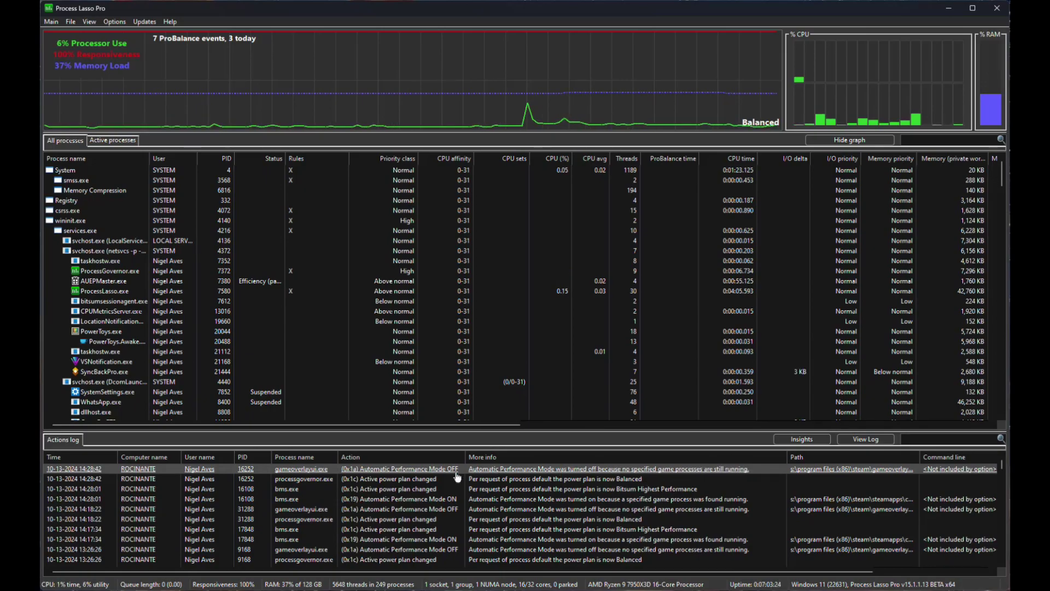
Check the Actions log for Automatic Performance Mode ON/OFF entries with the Balanced plan restored.
mouse_move(758, 131)
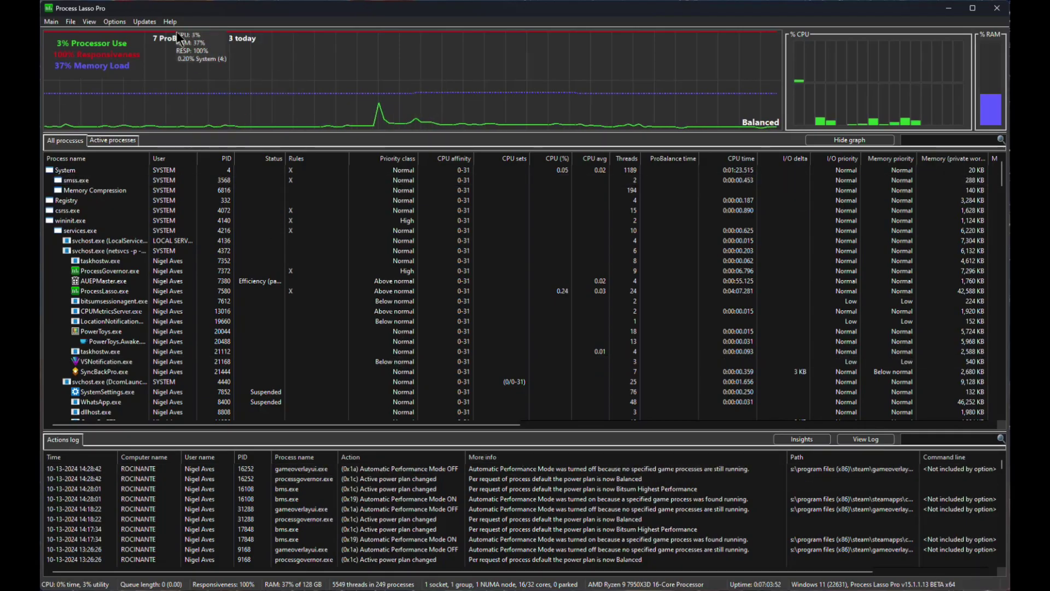
Open the Performance Mode Processes list from Options > Power > Performance Mode.
click(113, 22)
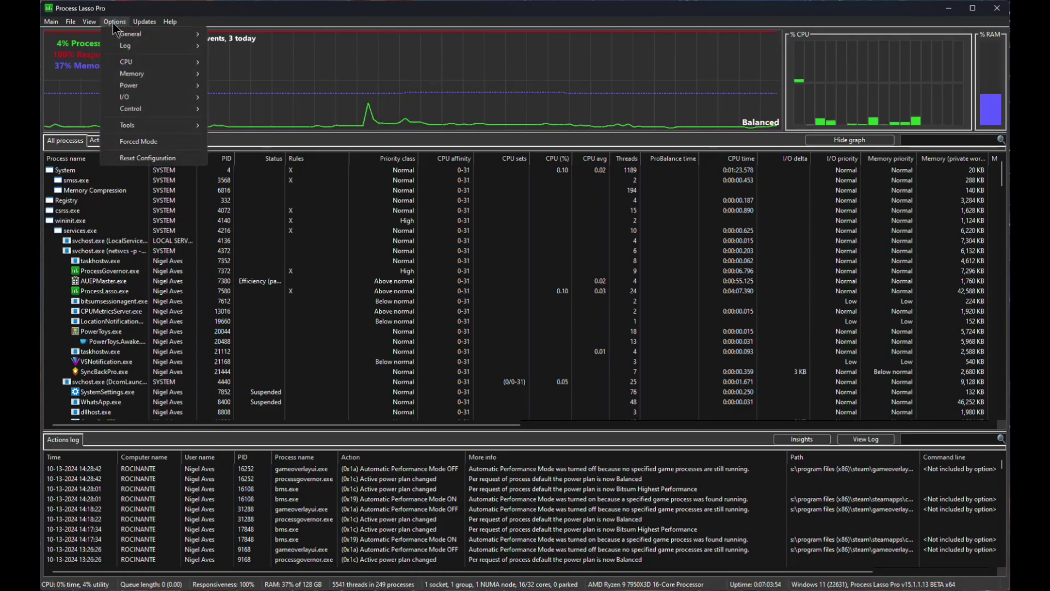
mouse_move(132, 88)
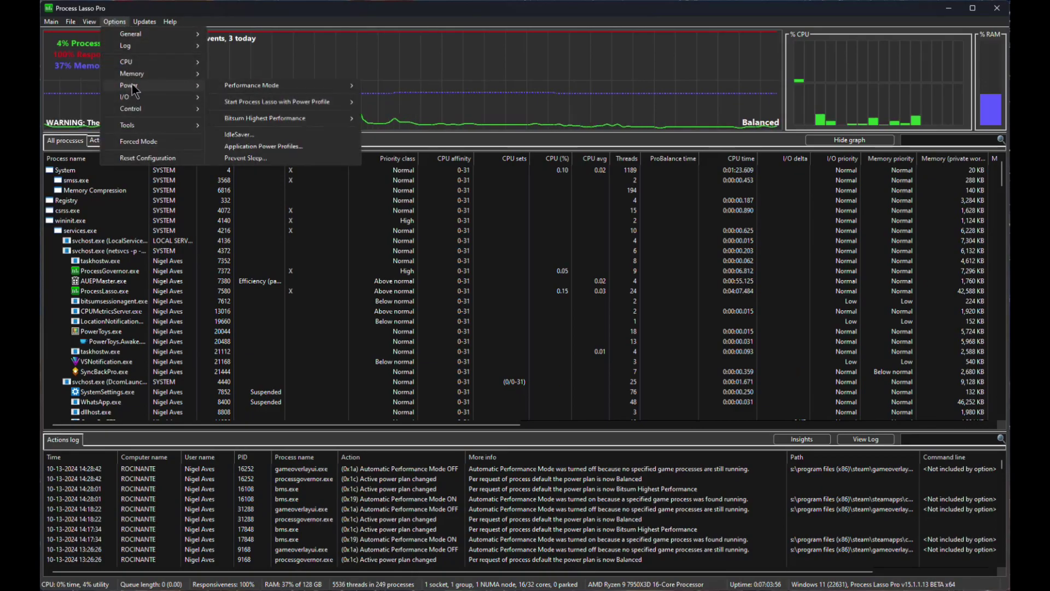
mouse_move(294, 84)
click(418, 85)
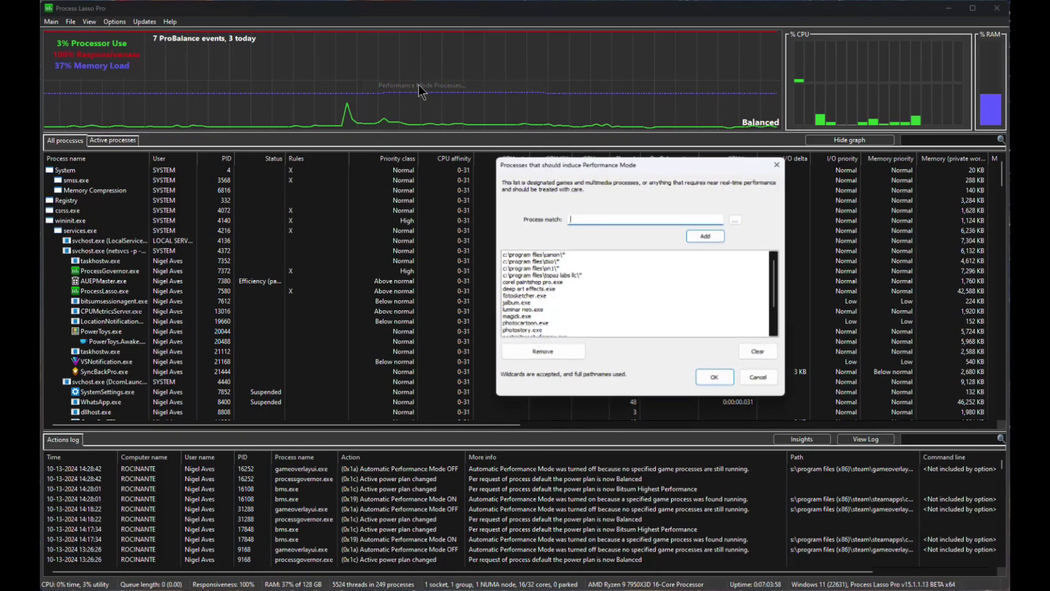
Browse the program picker to C:\Program Files and copy its address-bar path.
click(736, 219)
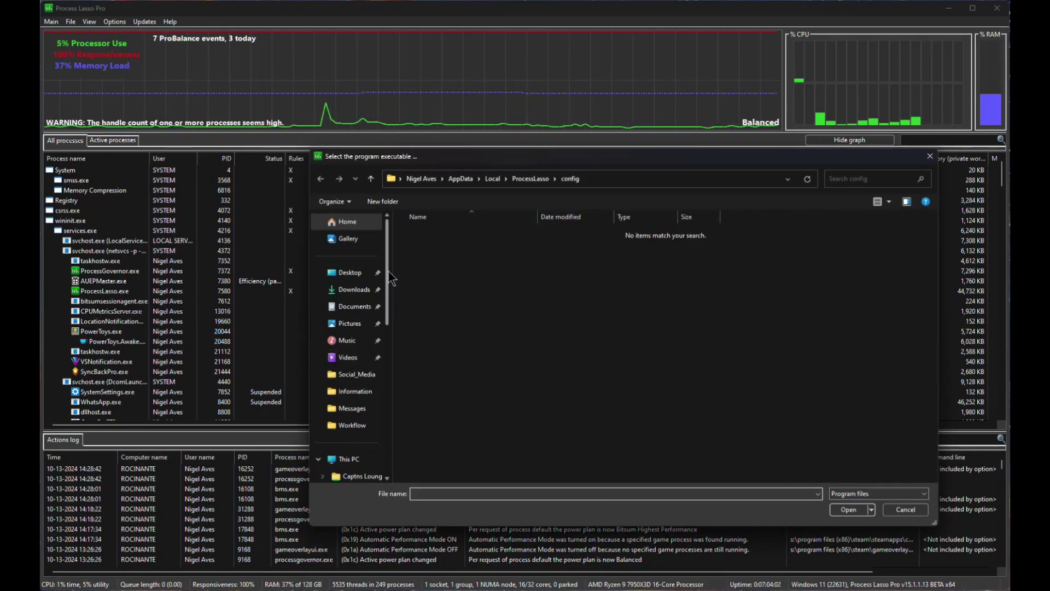
drag(392, 279, 383, 438)
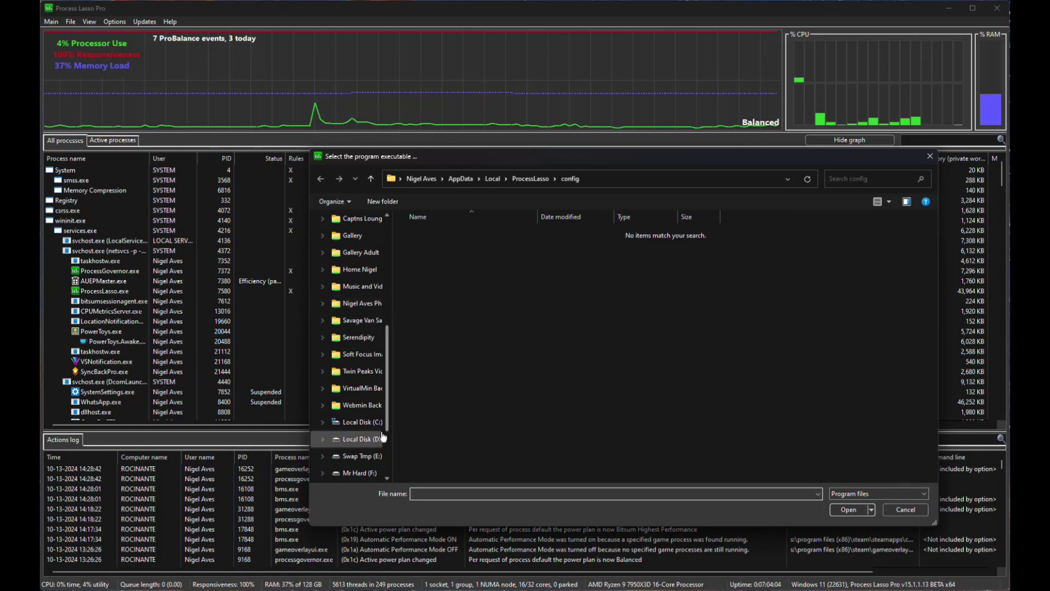
click(361, 421)
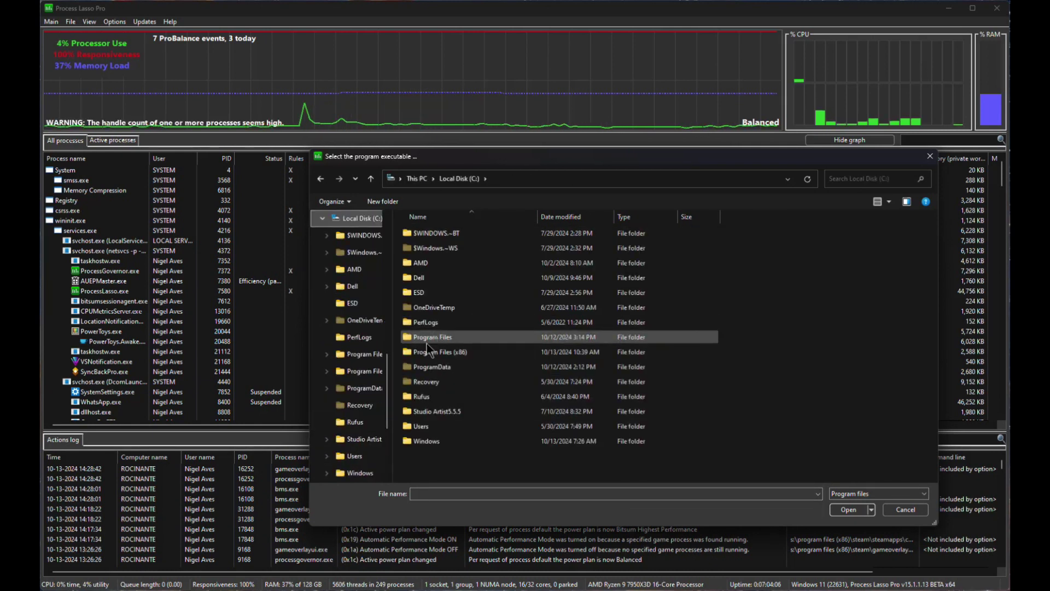
double_click(426, 337)
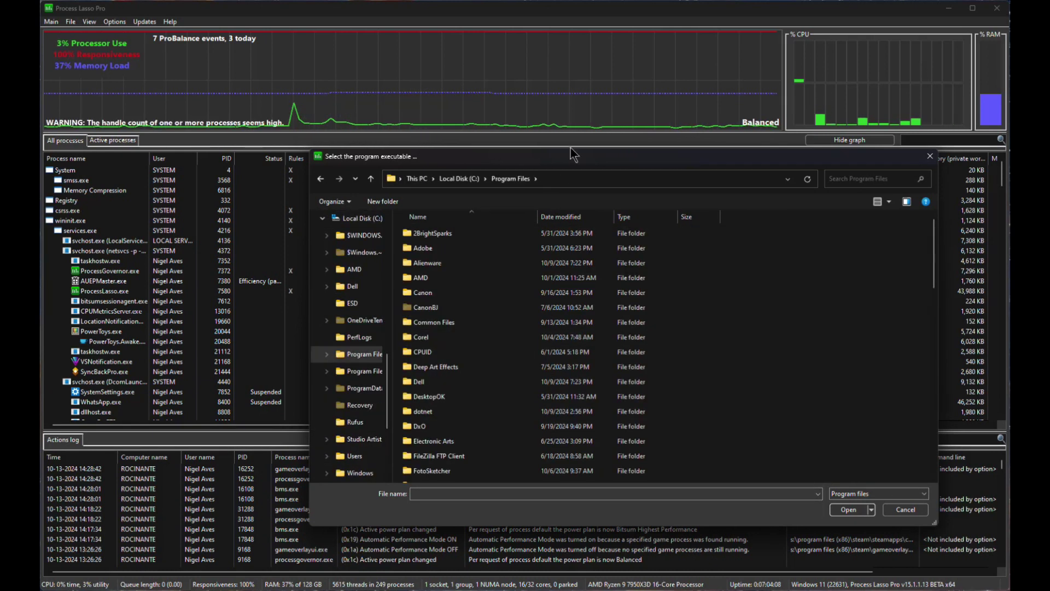
click(550, 178)
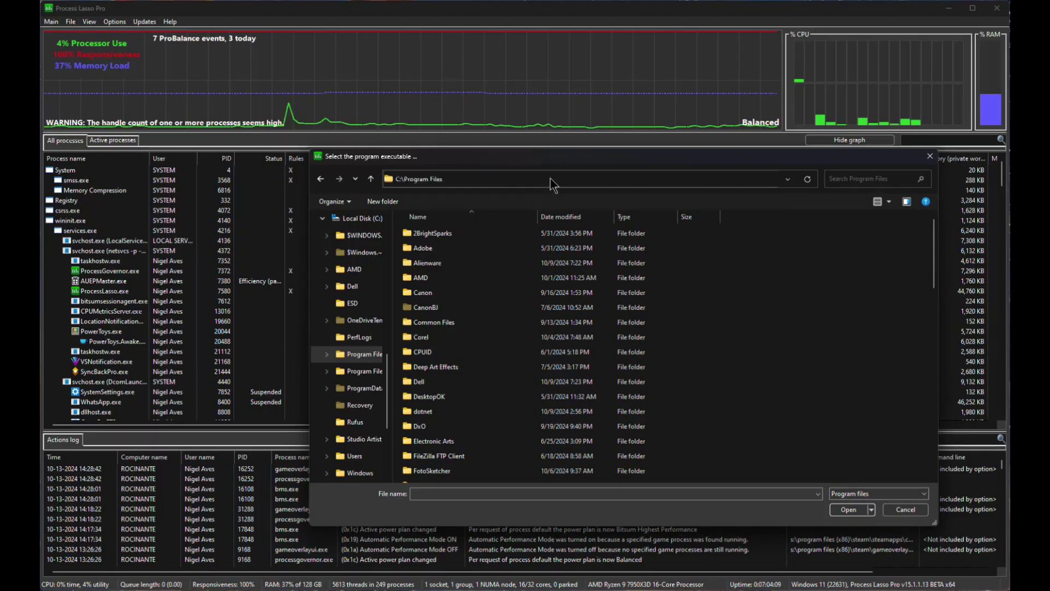
right_click(423, 182)
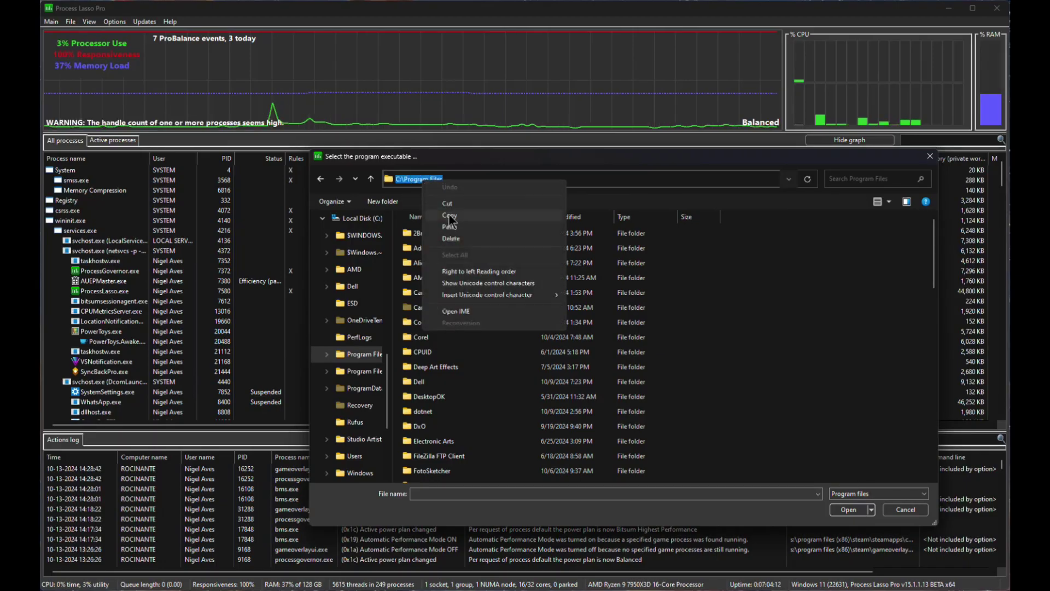
click(449, 215)
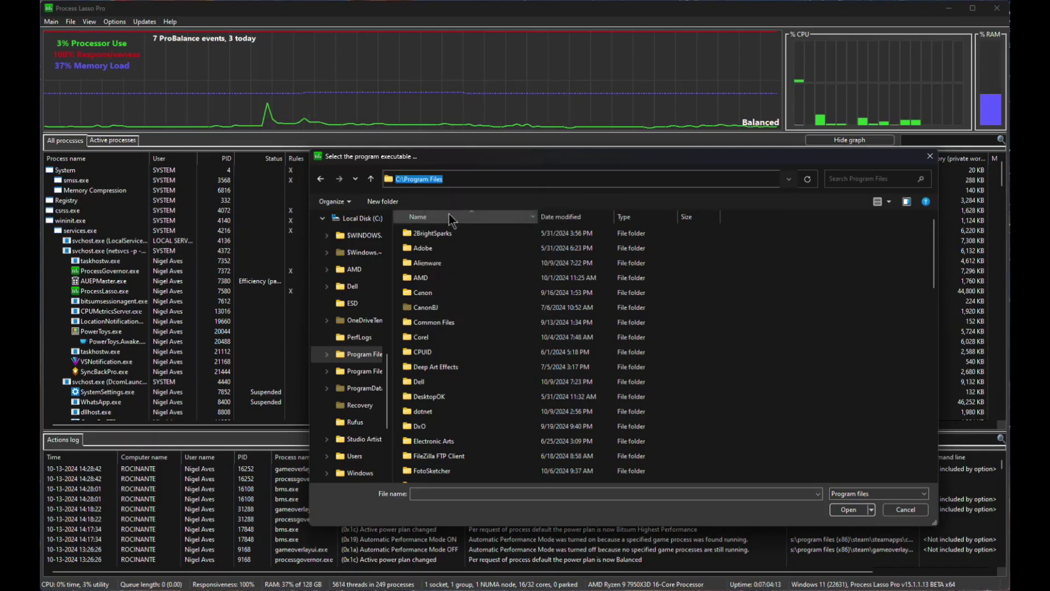
Add C:\Program Files\* as a Process match by pasting the path and appending \*.
click(905, 510)
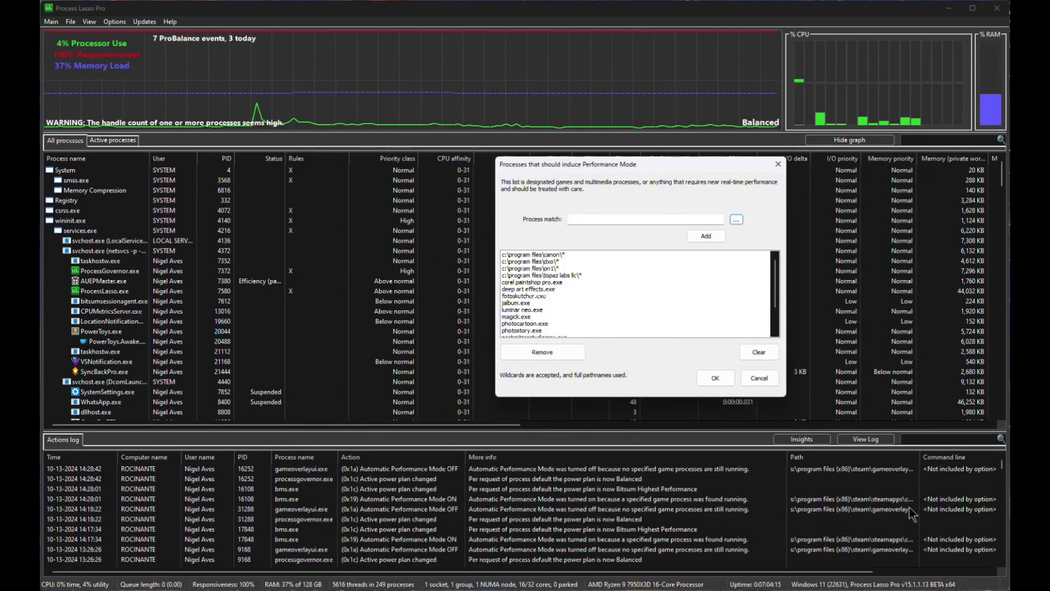
click(596, 218)
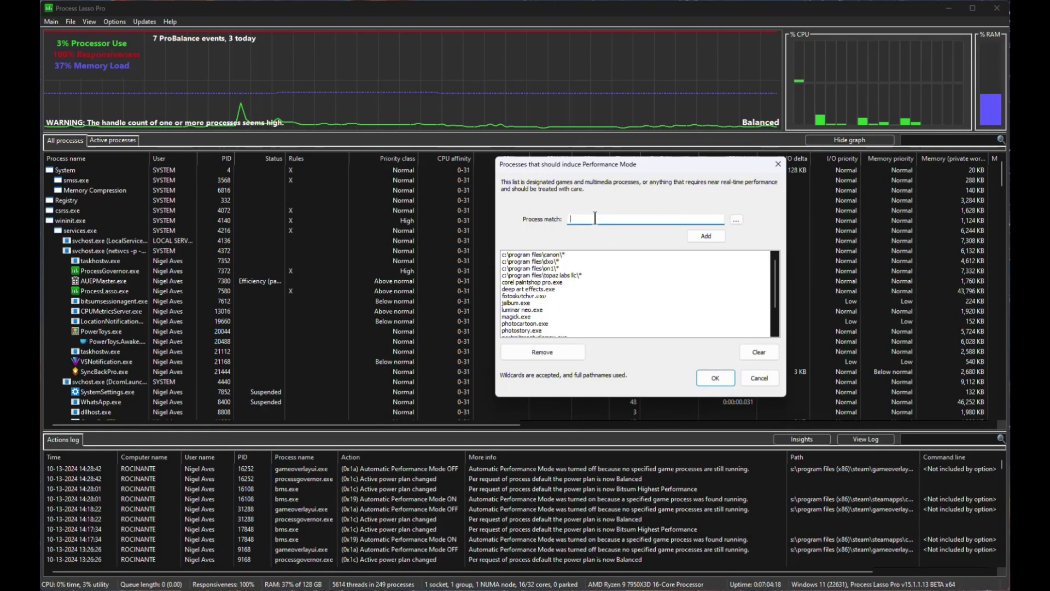
right_click(595, 219)
click(627, 264)
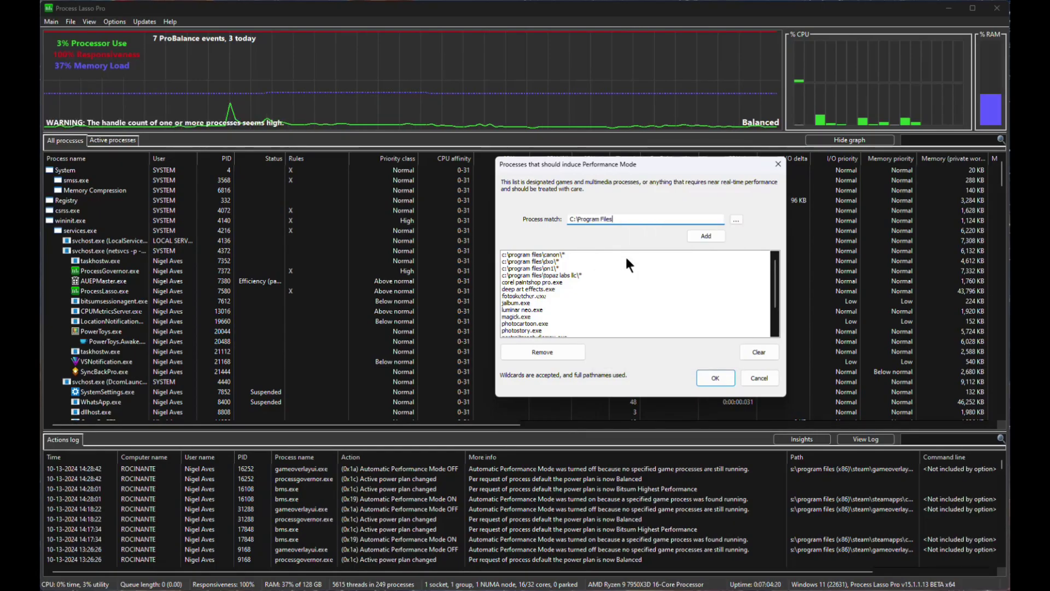
text(\)
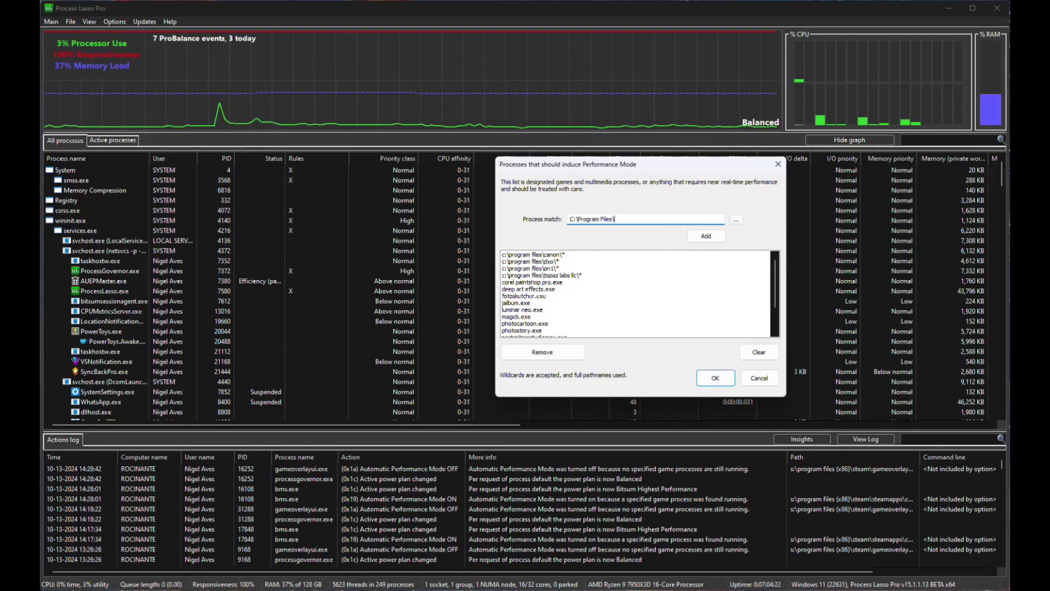
text(*)
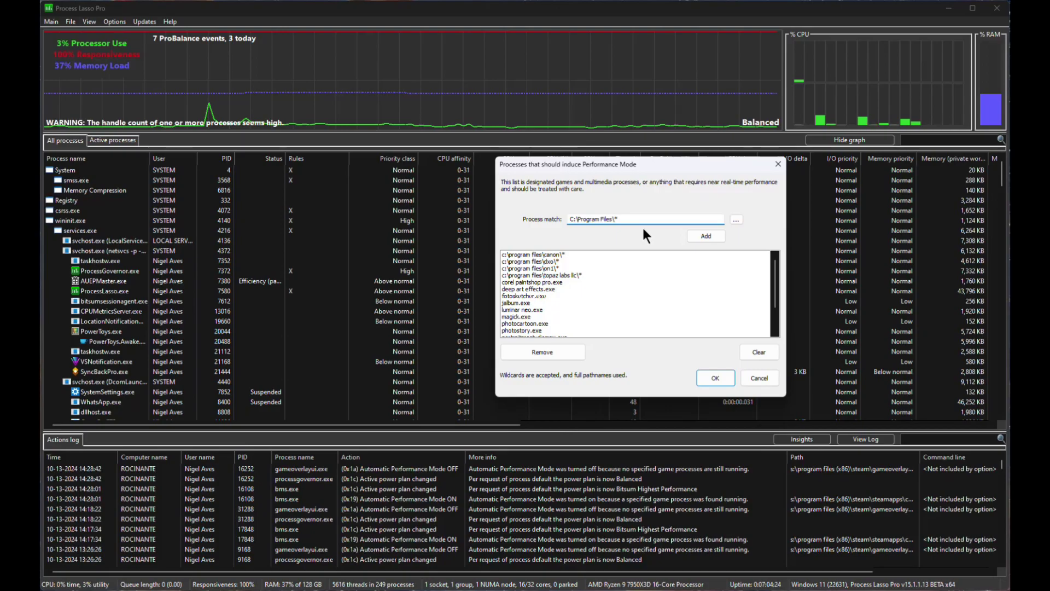
click(711, 231)
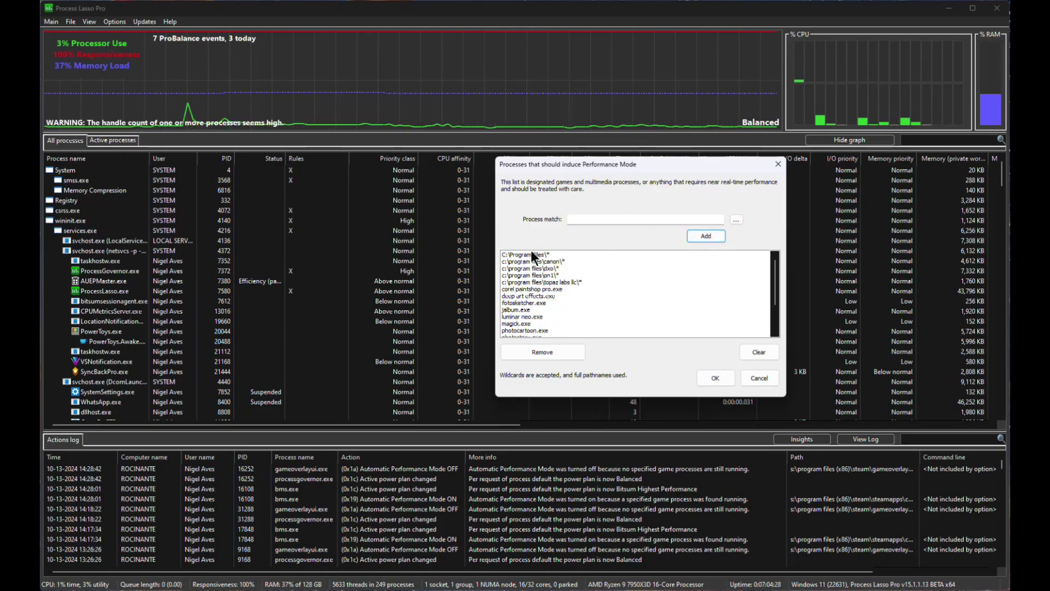
Confirm the edited Performance Mode process list so Bitsum Highest Performance engages.
click(714, 375)
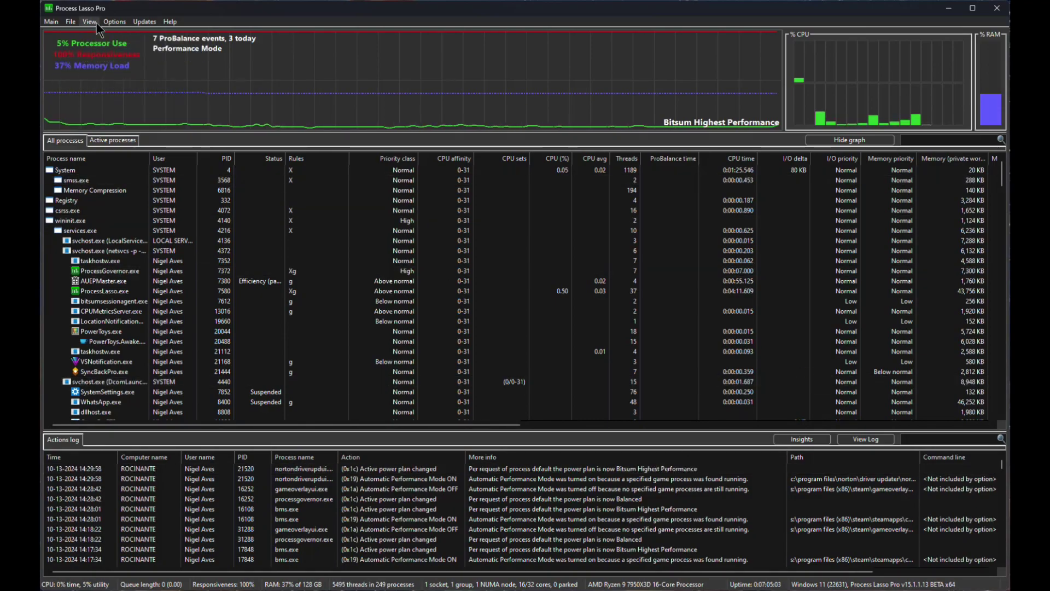
Delete the c:\program files\* entry from Performance Mode Processes and confirm the list.
click(112, 21)
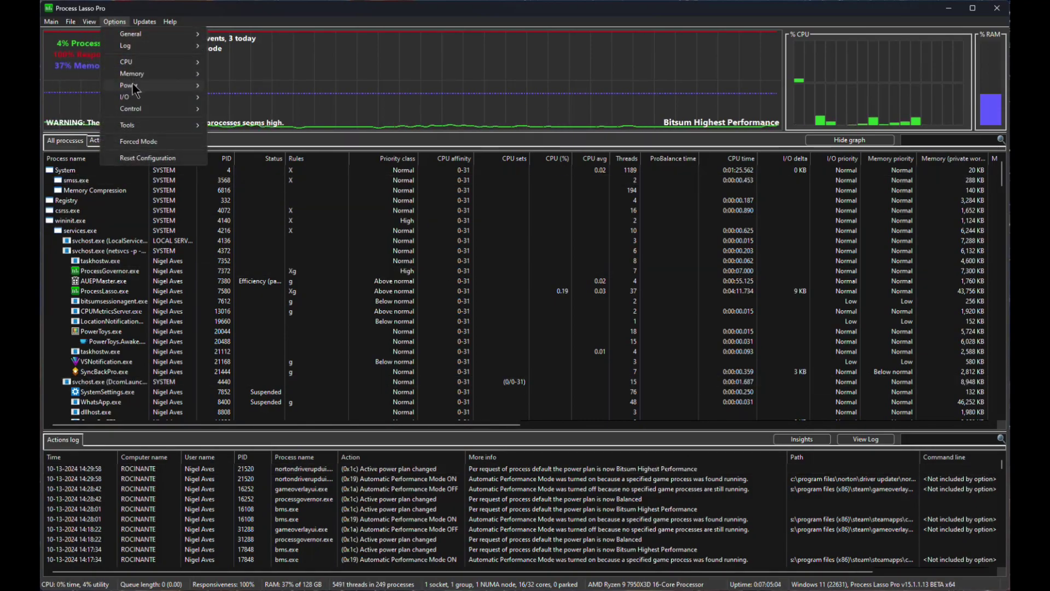
mouse_move(133, 84)
mouse_move(288, 86)
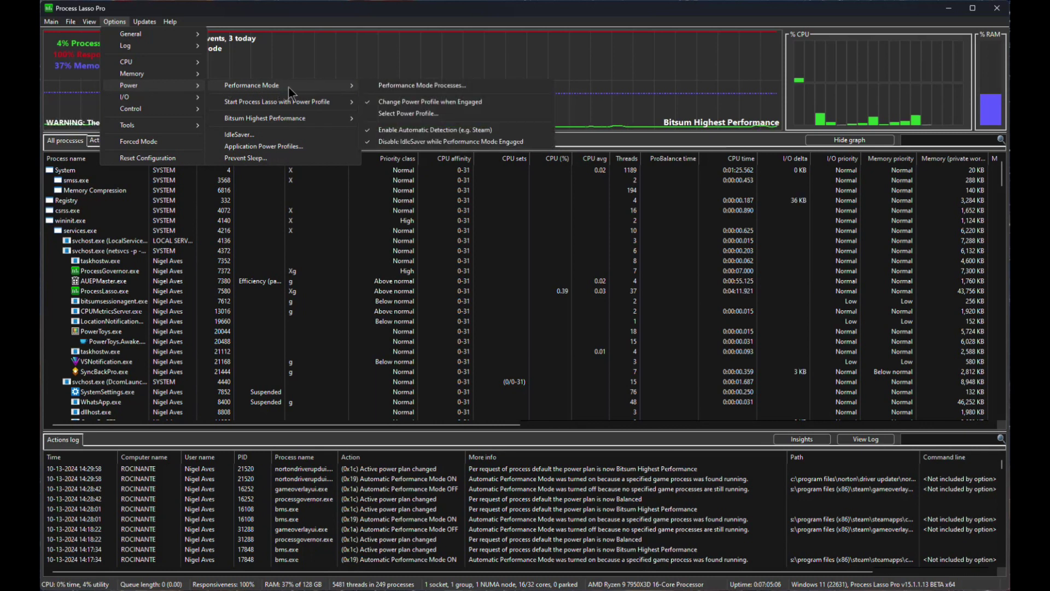
click(431, 84)
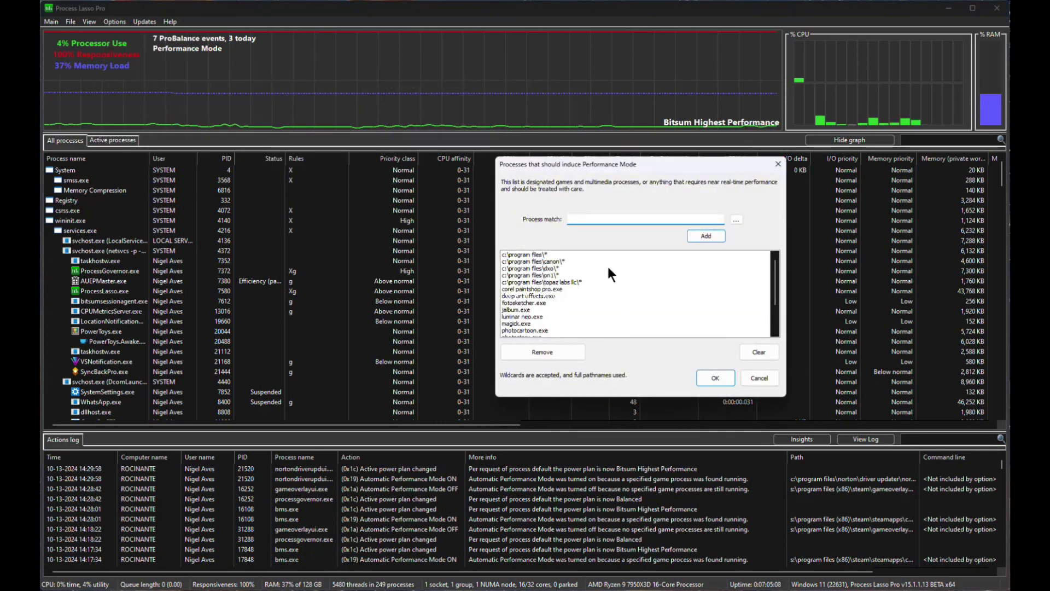
click(528, 254)
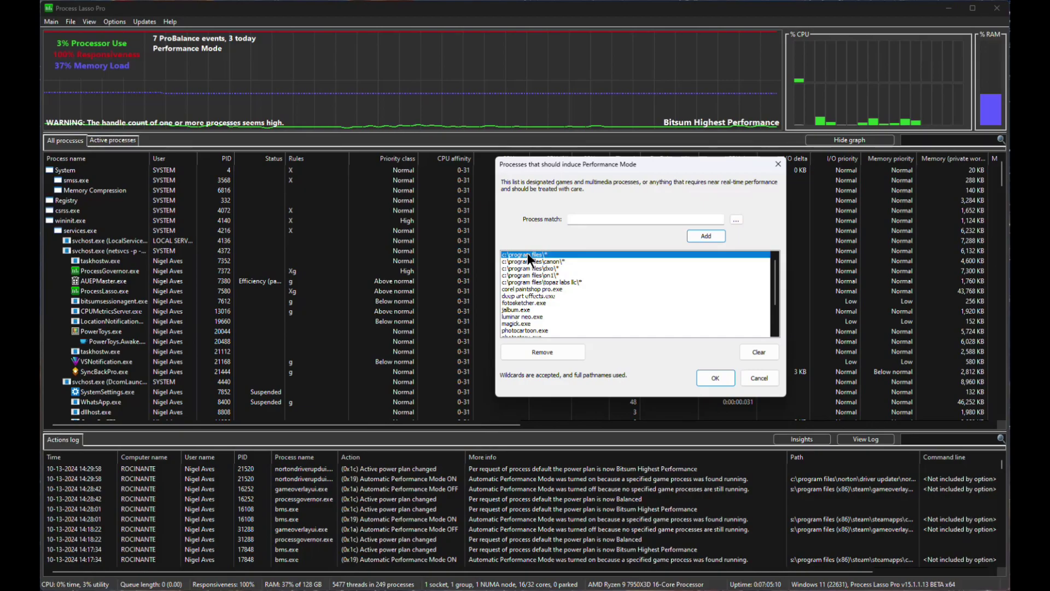
click(537, 351)
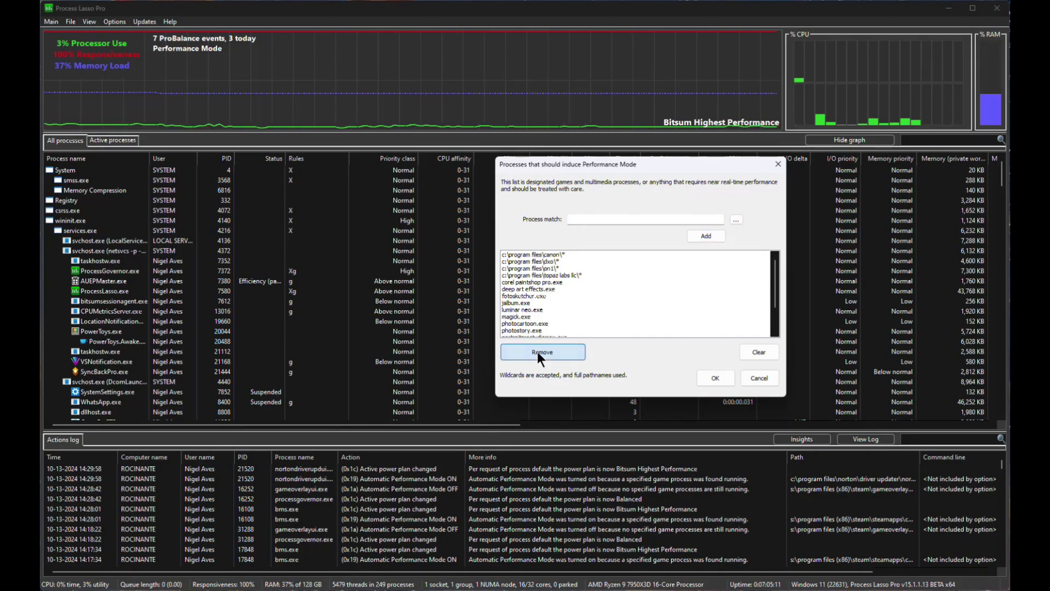
click(710, 377)
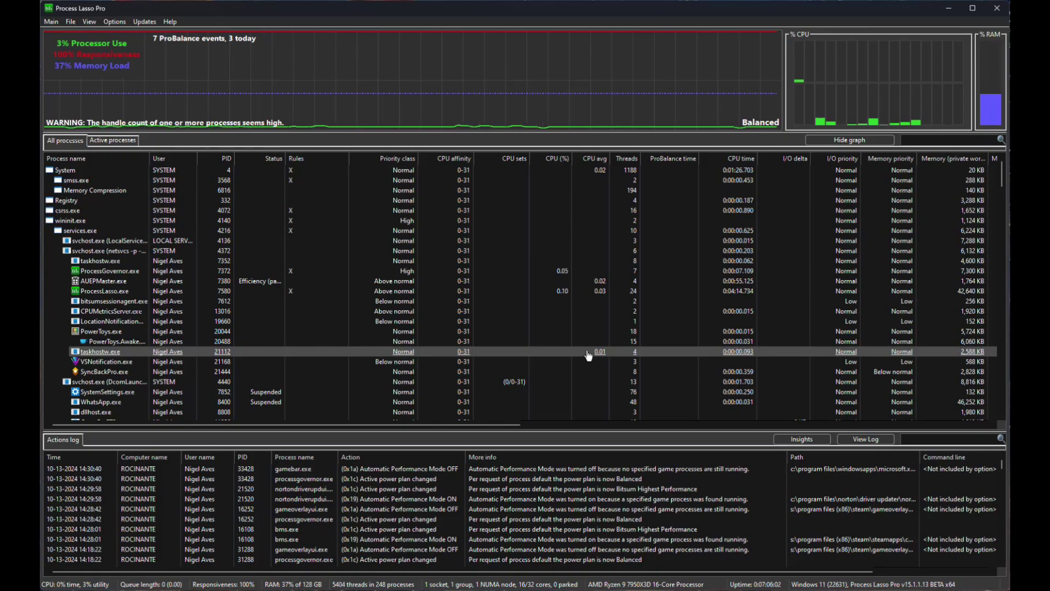
Browse the Options > Power submenu, stopping at the IdleSaver entry.
click(115, 21)
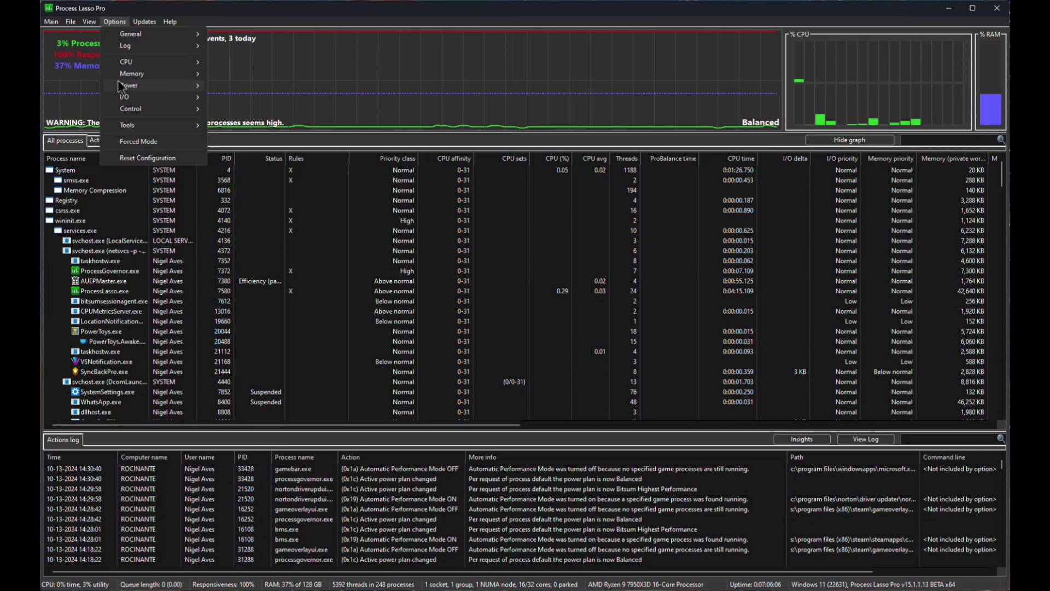
mouse_move(120, 87)
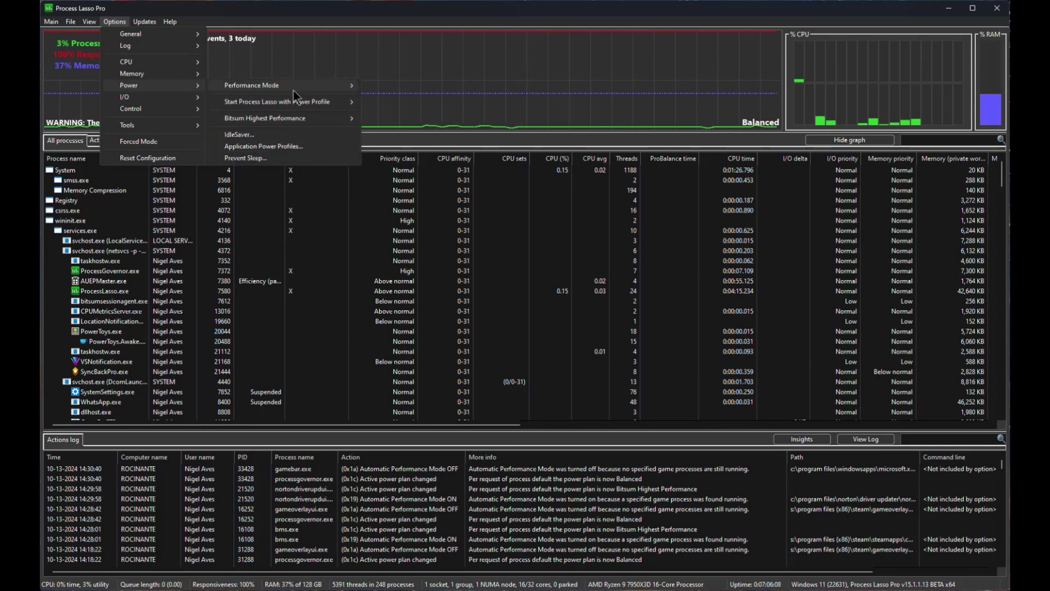
mouse_move(241, 105)
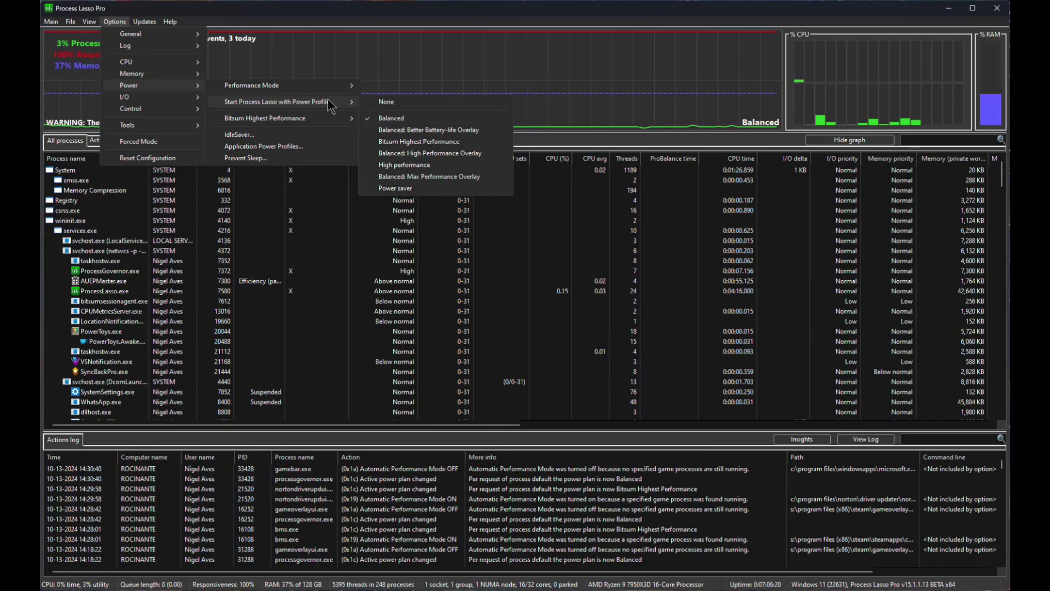
Open the IdleSaver dialog, set to switch to Power saver after 5 idle minutes.
click(241, 135)
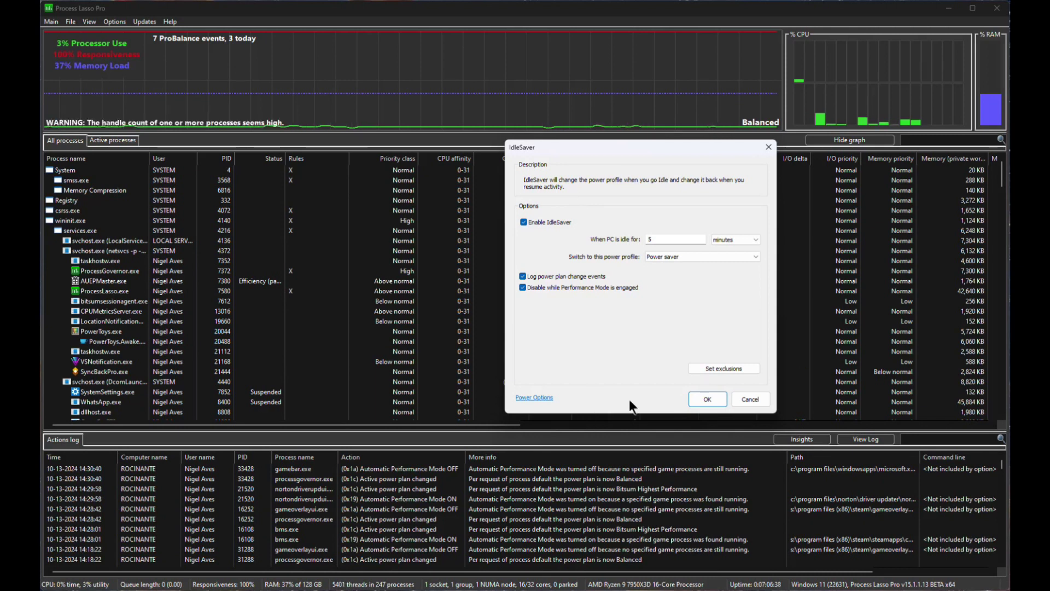
click(707, 399)
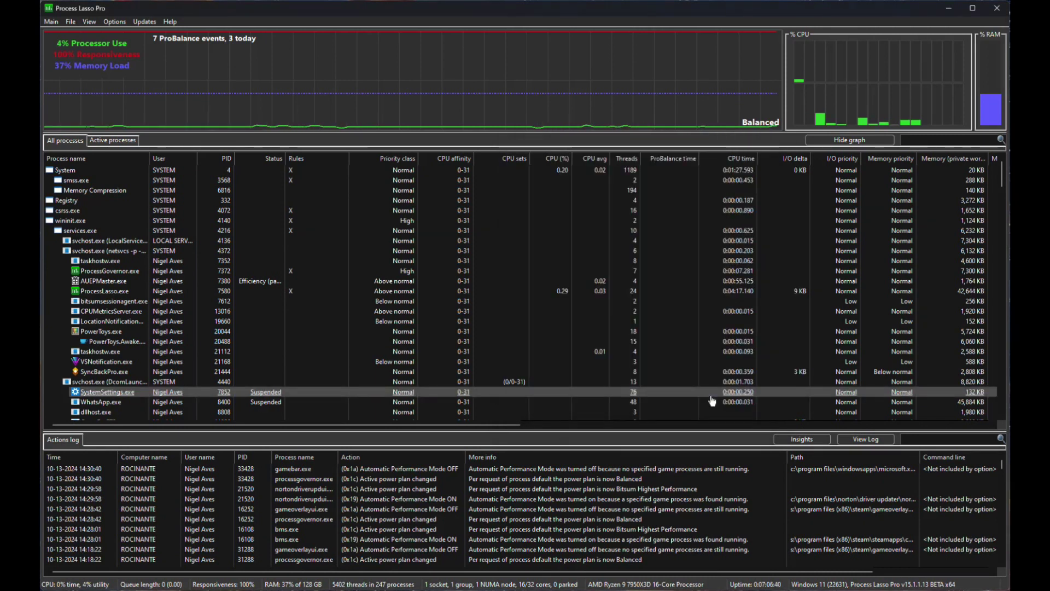